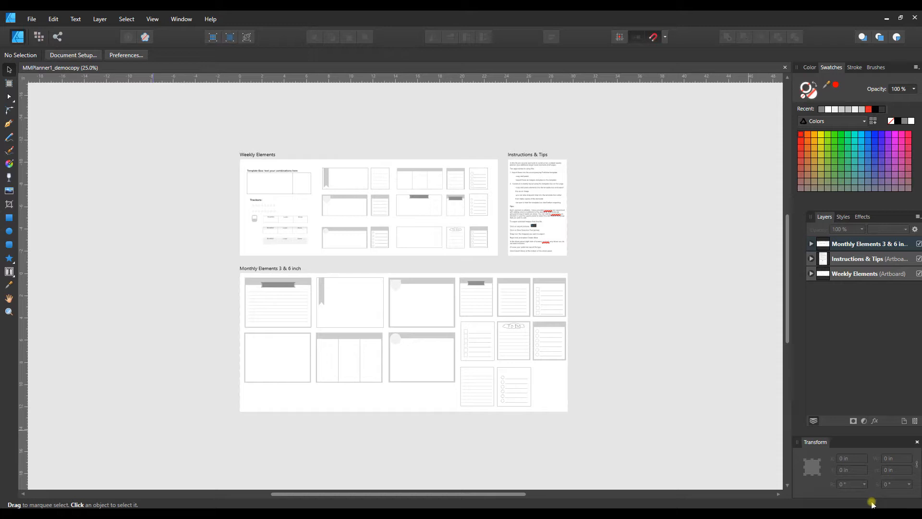
- Try a red stroke and red fill on the whole three-column group, and undo both color changes
key("ctrl+1")
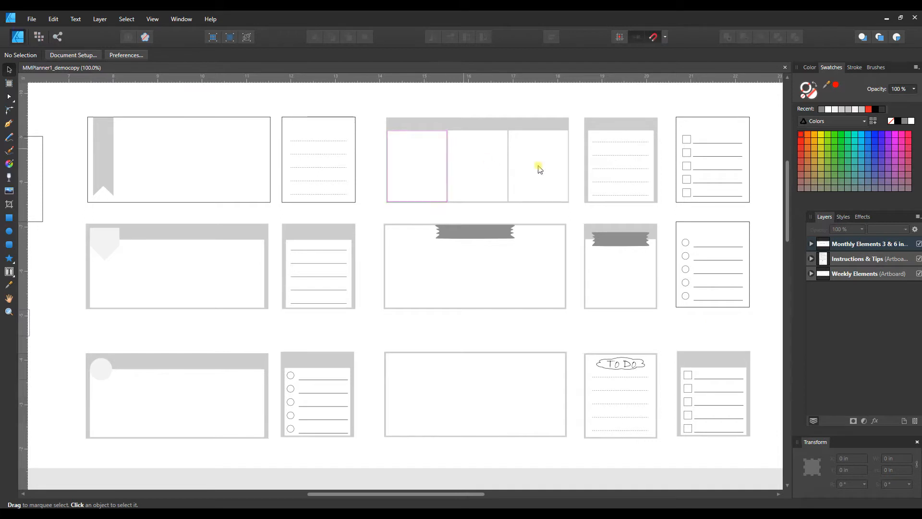
left_click(452, 128)
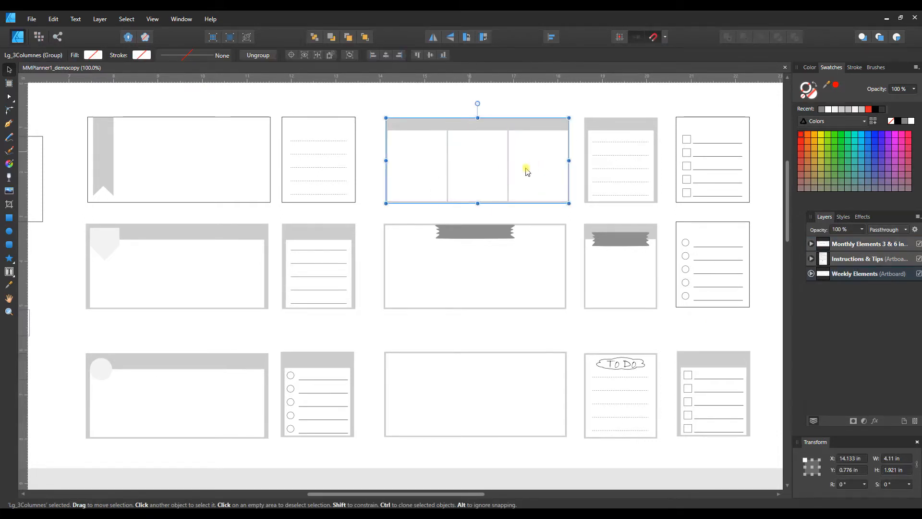
left_click(835, 86)
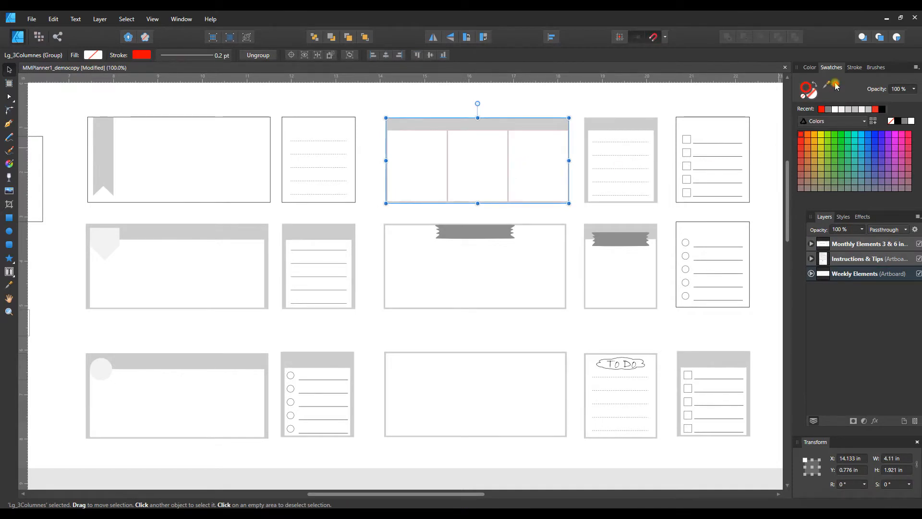
left_click(811, 94)
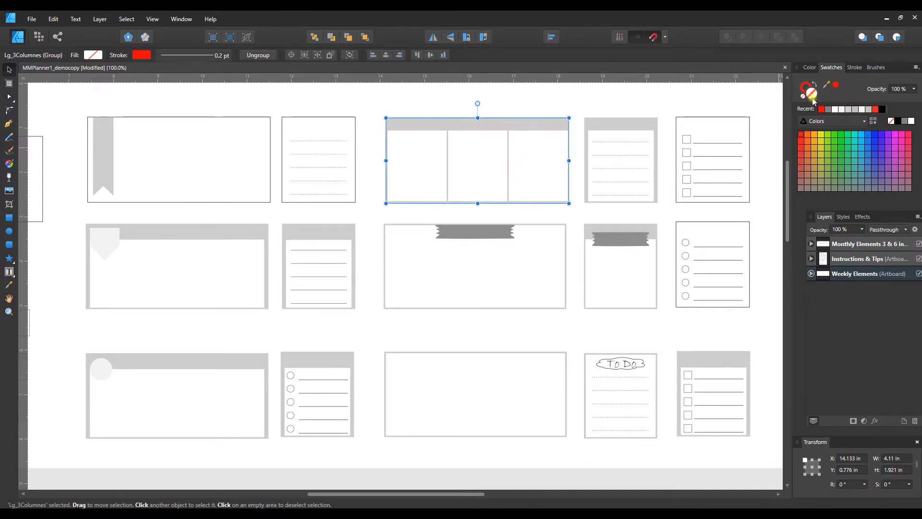
left_click(836, 87)
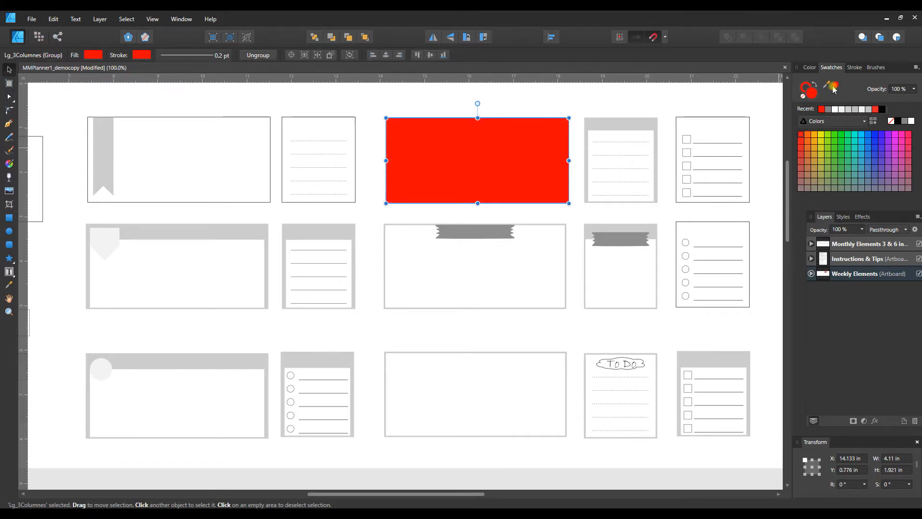
key("ctrl+z")
key("ctrl+z")
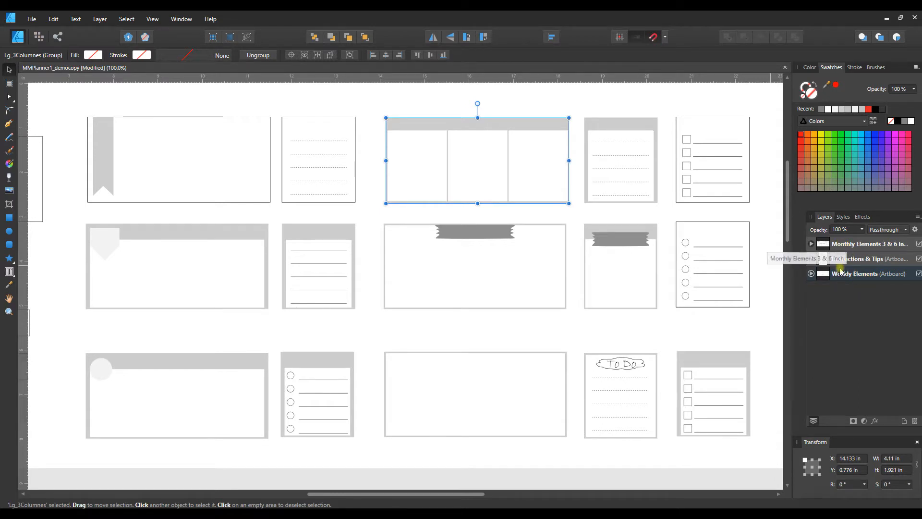
- Fill the Grey Background rectangle inside the Lg_3Columnes group of the Weekly Elements artboard with teal
left_click(811, 273)
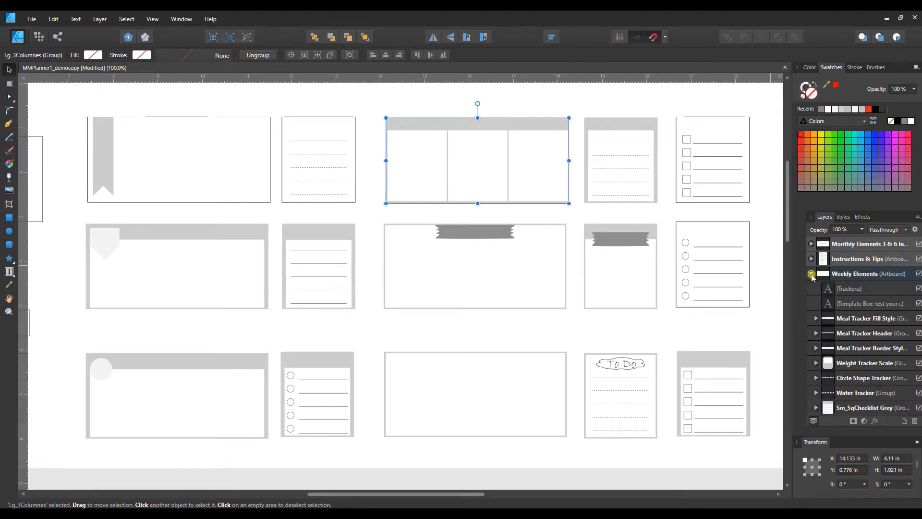
scroll(869, 281, "down", 5)
scroll(877, 285, "down", 2)
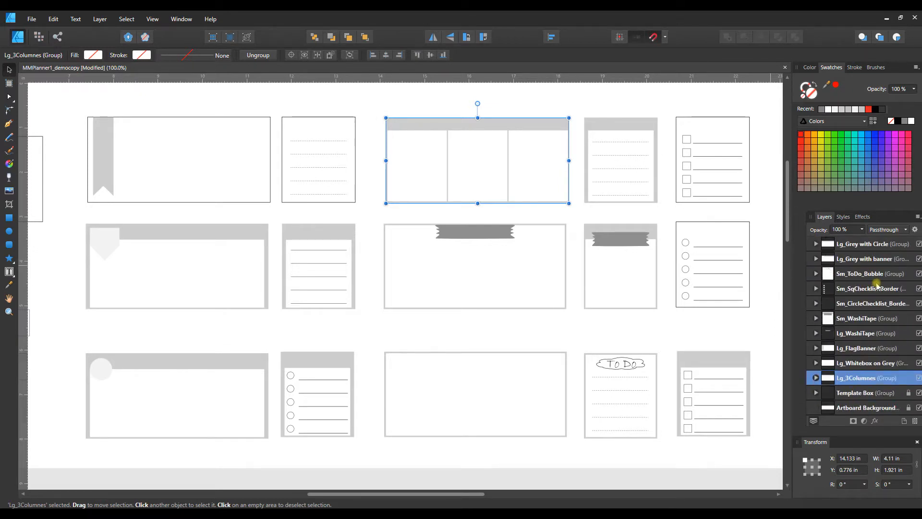
double_click(852, 378)
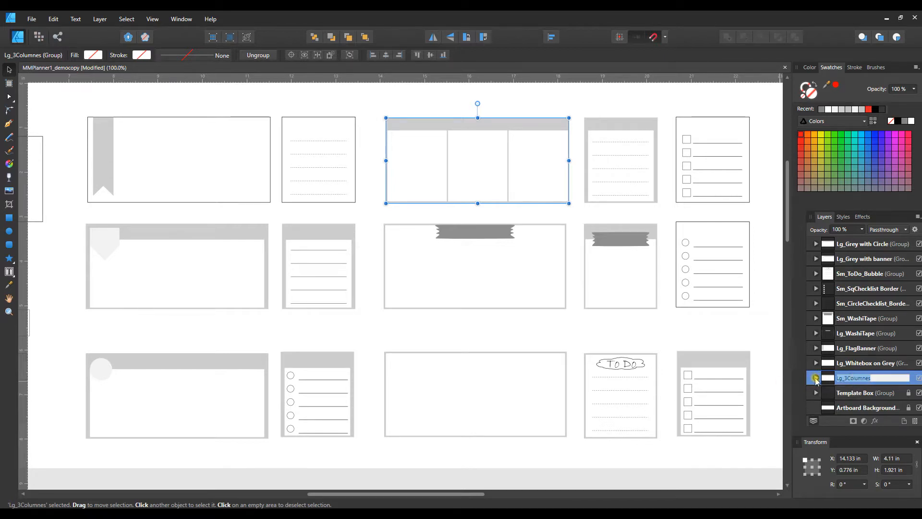
left_click(815, 379)
scroll(877, 331, "down", 3)
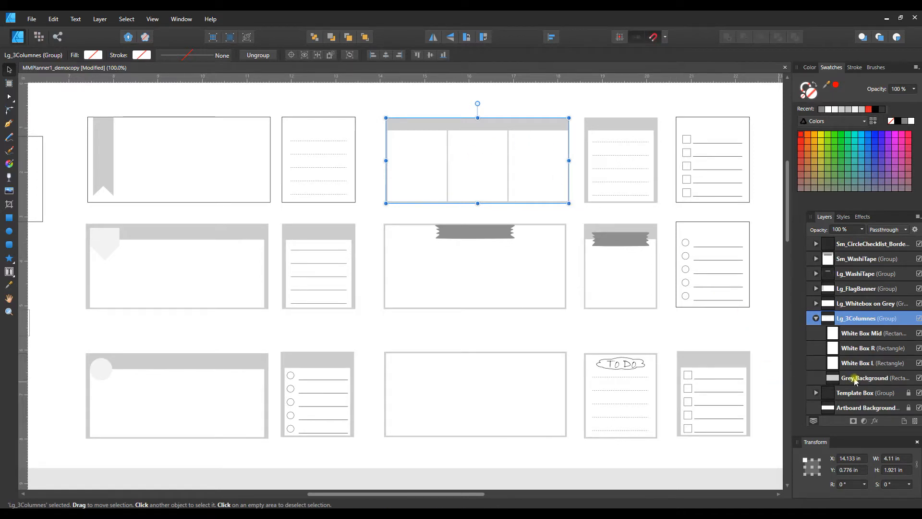
left_click(867, 379)
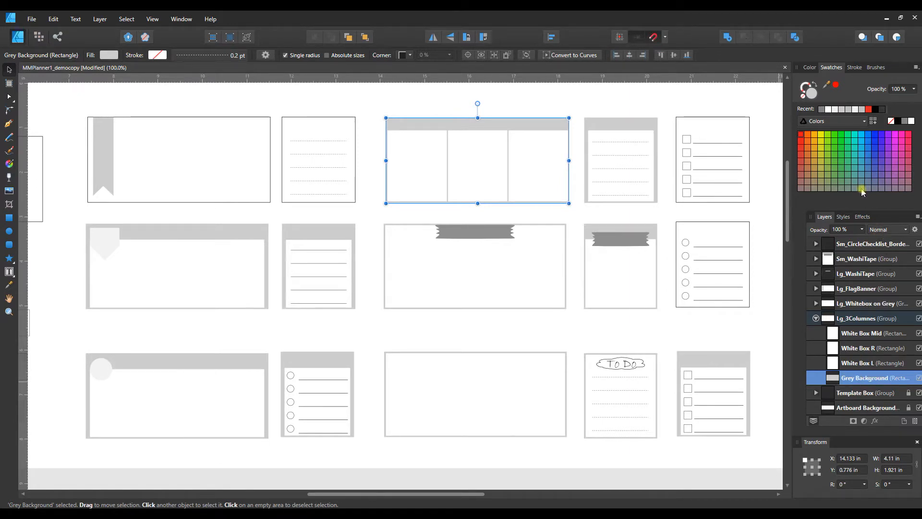
left_click(855, 173)
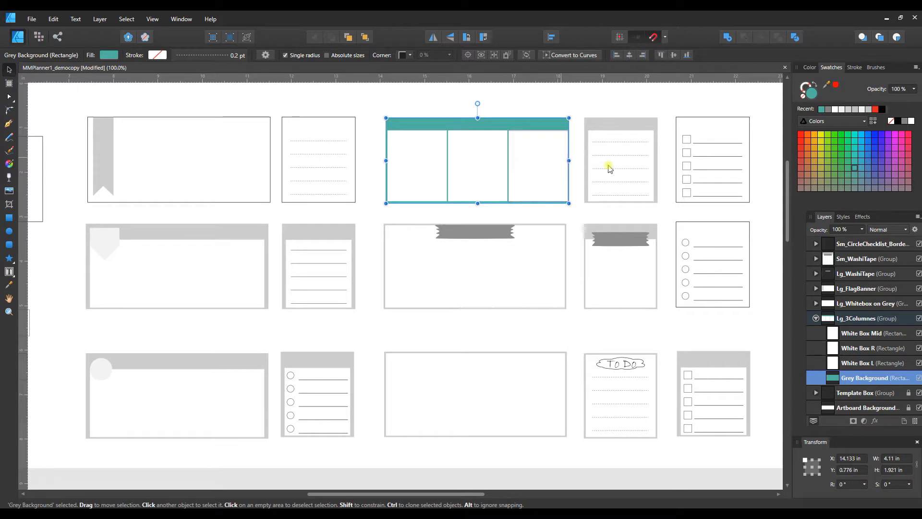
- Fill the Grey Background rectangle inside the Sm_DotLines_Grey Background group with the recently used teal
left_click(605, 125)
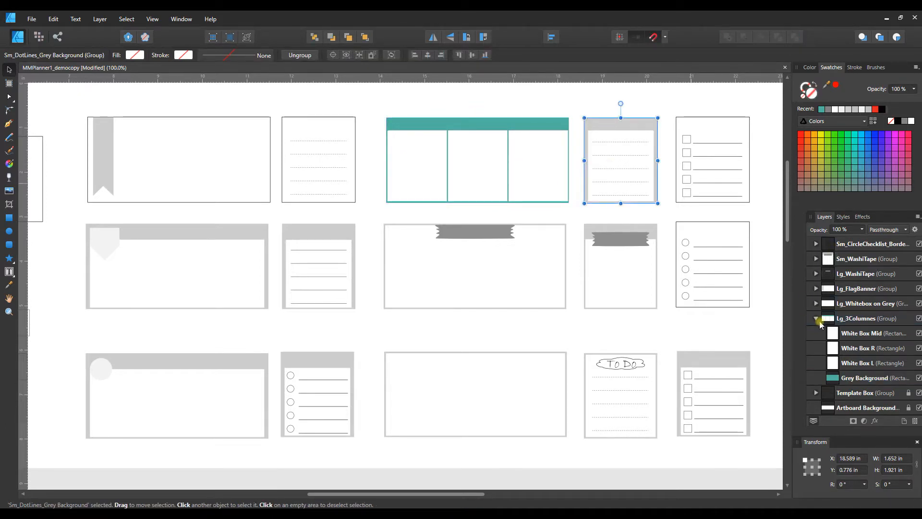
left_click(817, 319)
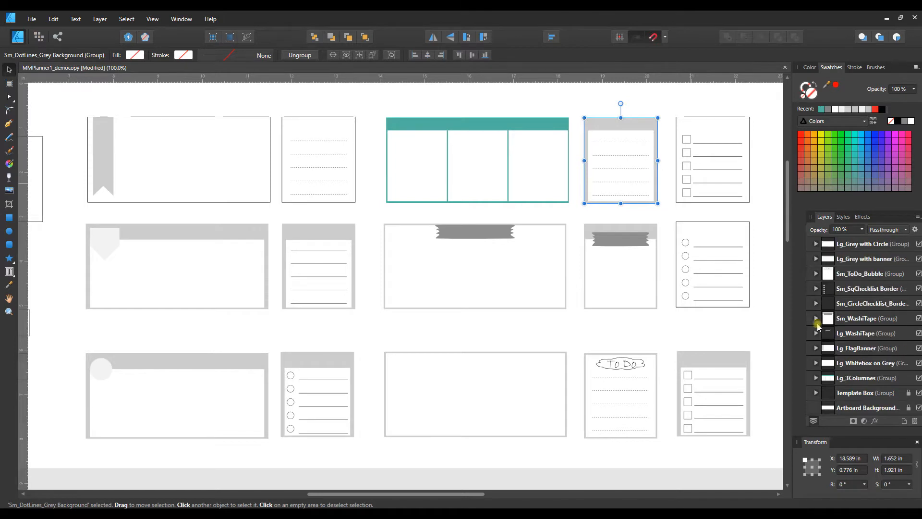
scroll(873, 340, "up", 4)
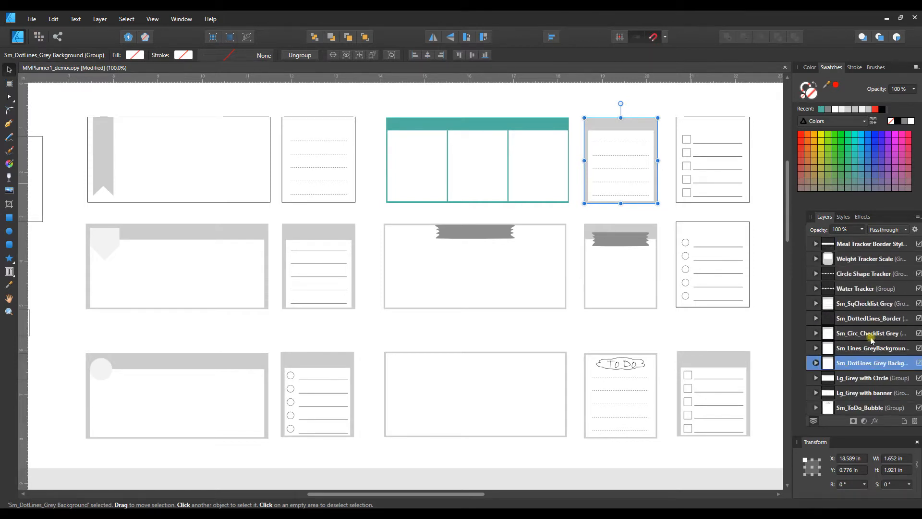
scroll(866, 398, "down", 3)
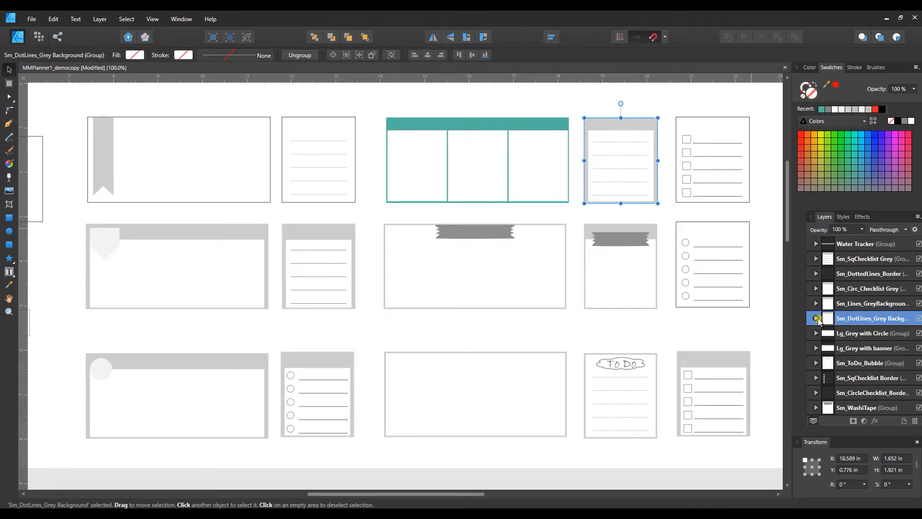
left_click(816, 318)
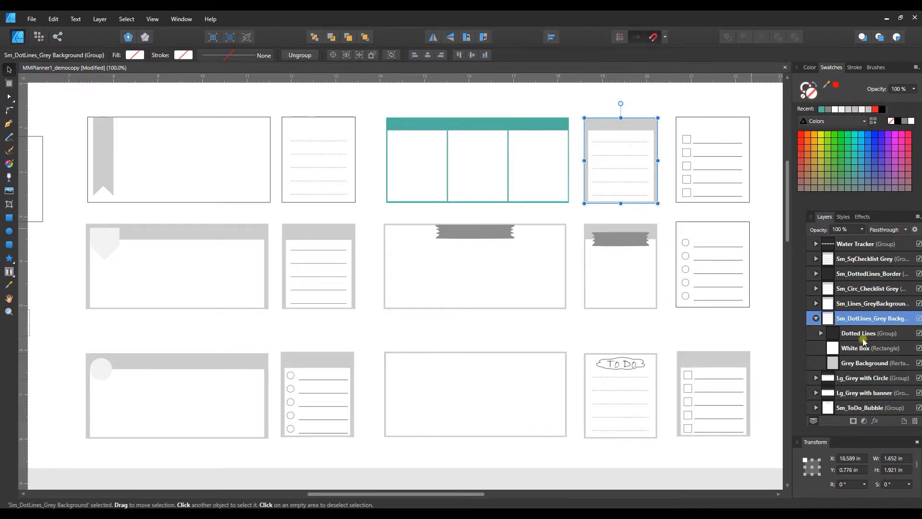
left_click(867, 368)
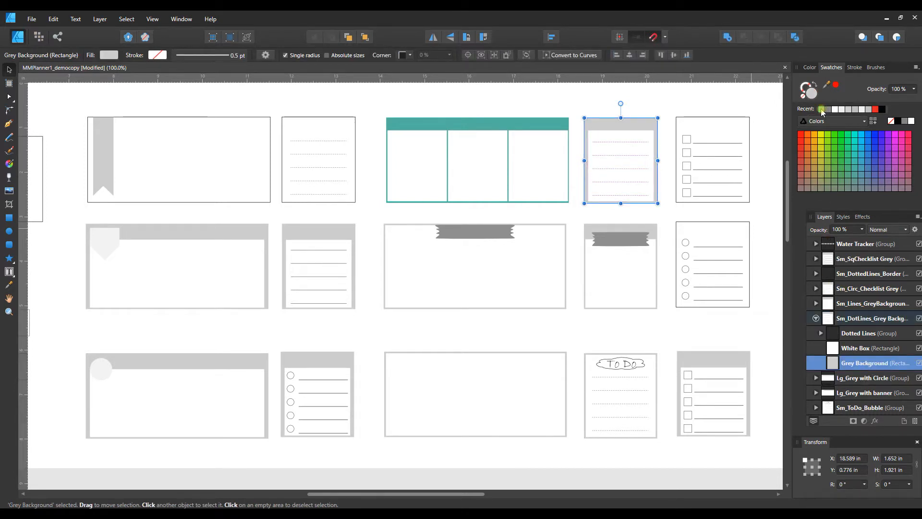
left_click(821, 110)
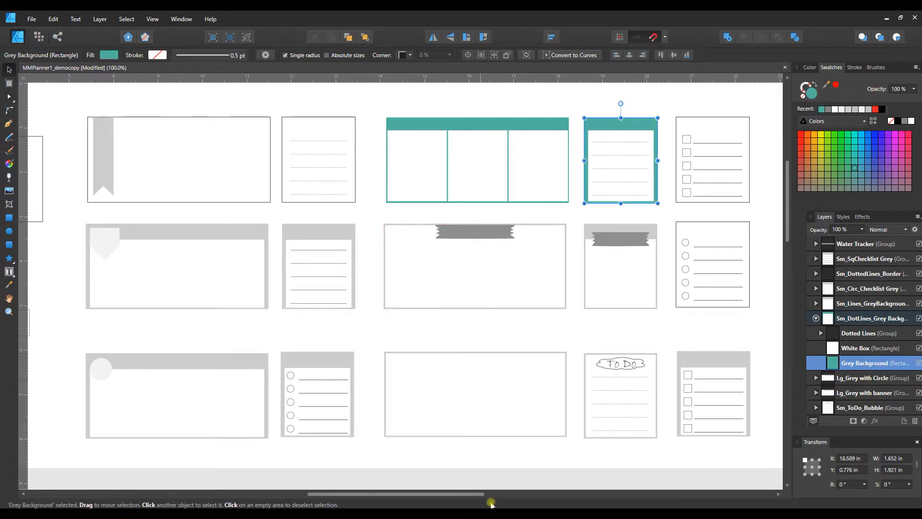
- Give the Grey Background rectangle inside the Lg_Grey with Circle group a bitmap fill using sun-3037838_640.jpg from the Downloads folder
left_click_drag(455, 494, 370, 495)
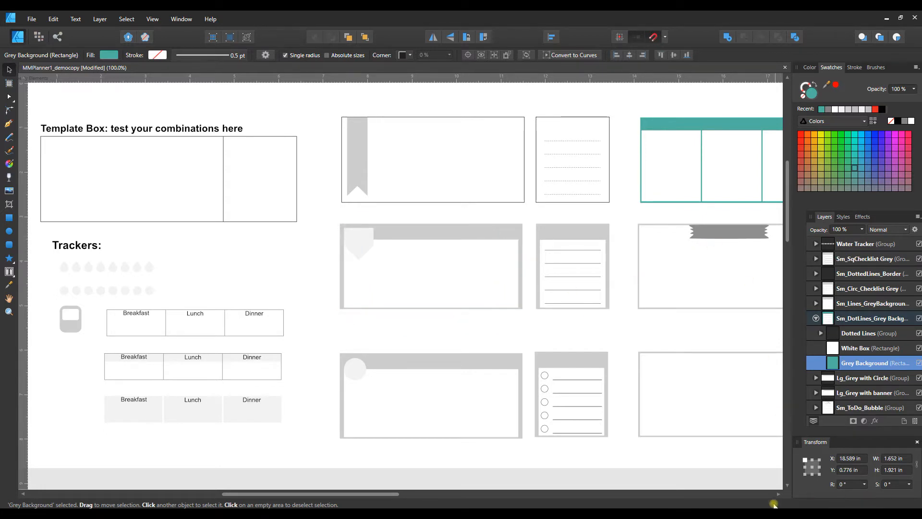
left_click(437, 364)
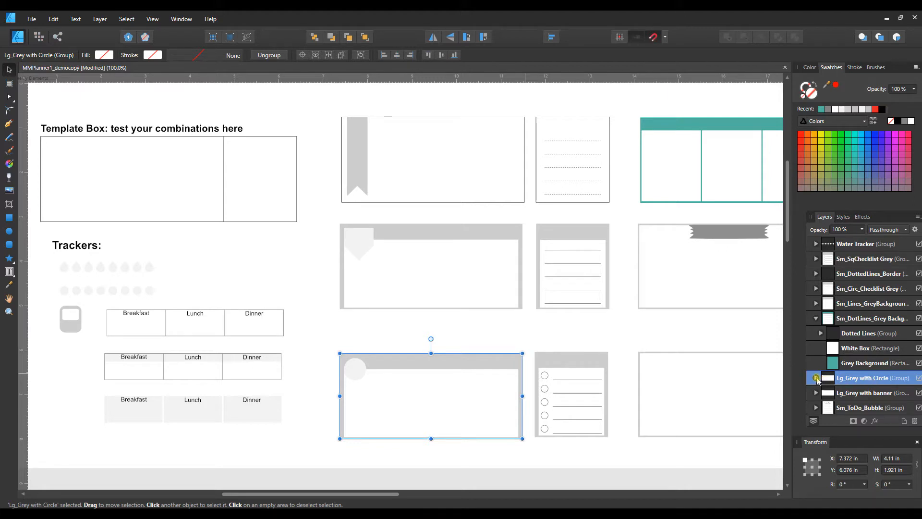
left_click(816, 377)
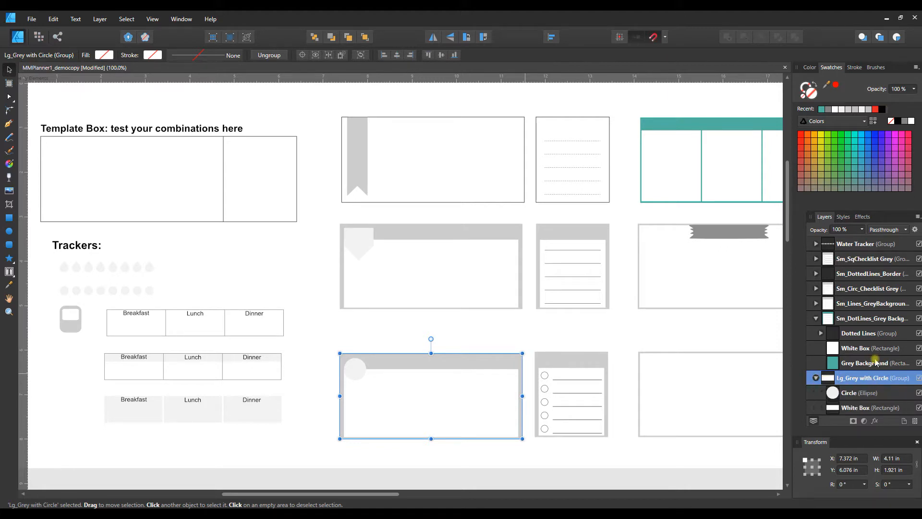
scroll(878, 356, "down", 3)
scroll(881, 362, "up", 3)
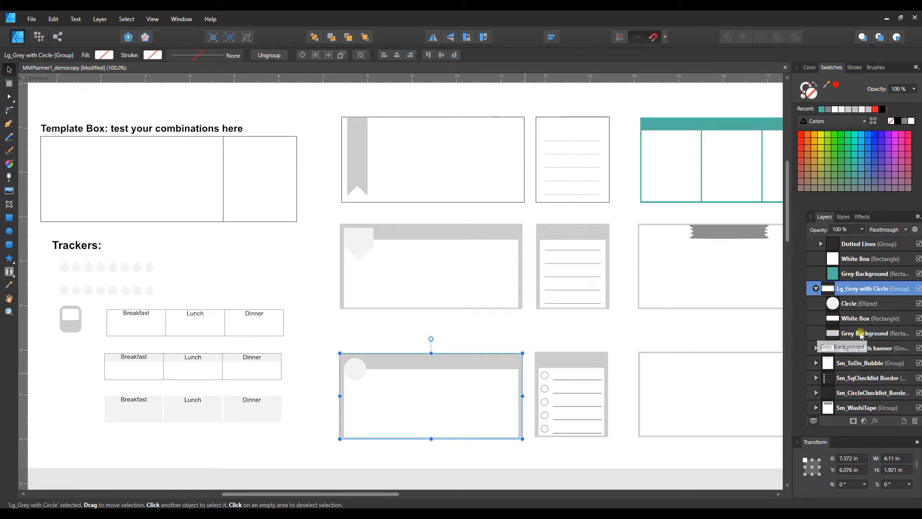
left_click(860, 335)
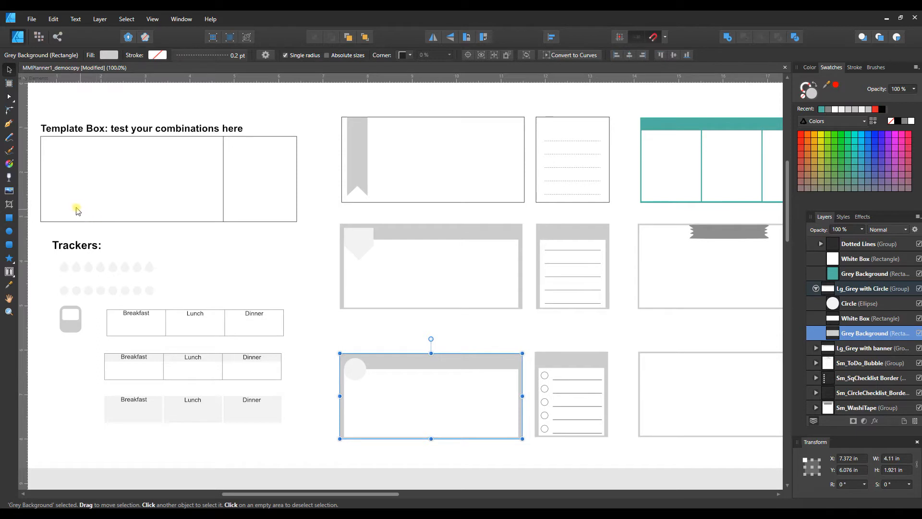
left_click(8, 164)
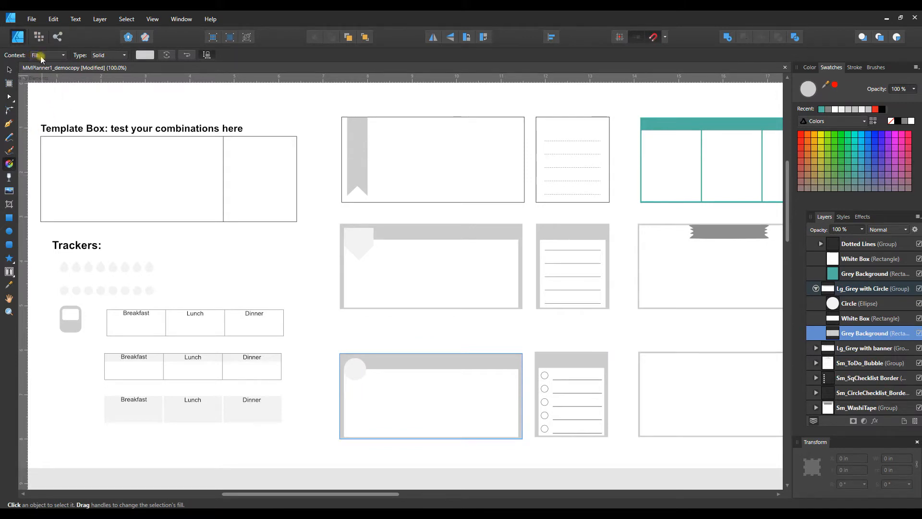
left_click(102, 56)
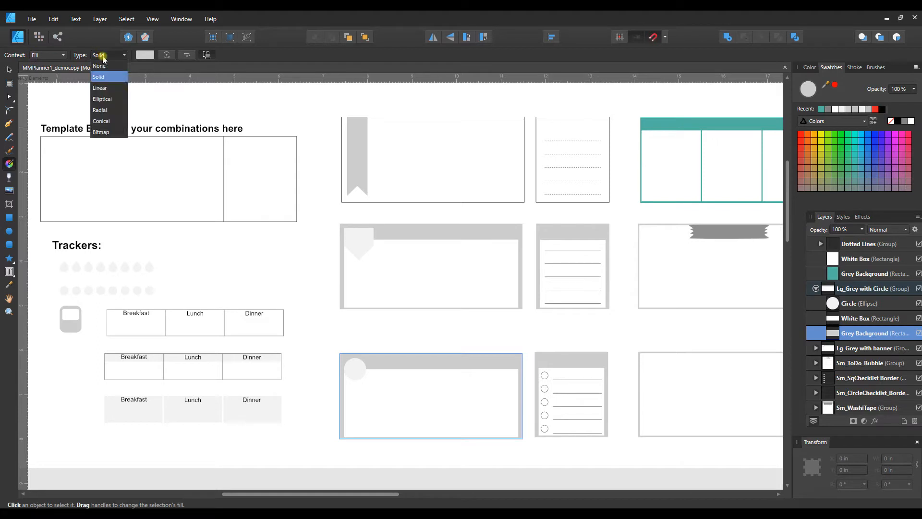
left_click(101, 133)
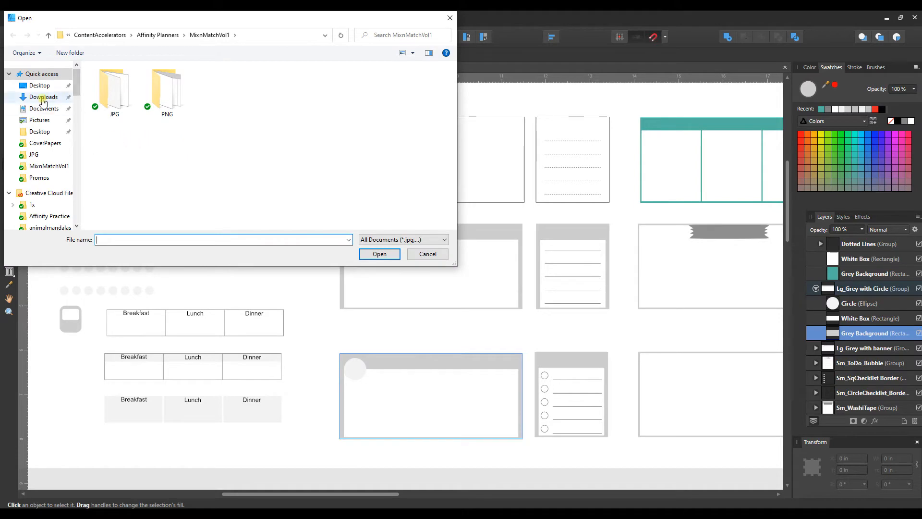
left_click(43, 98)
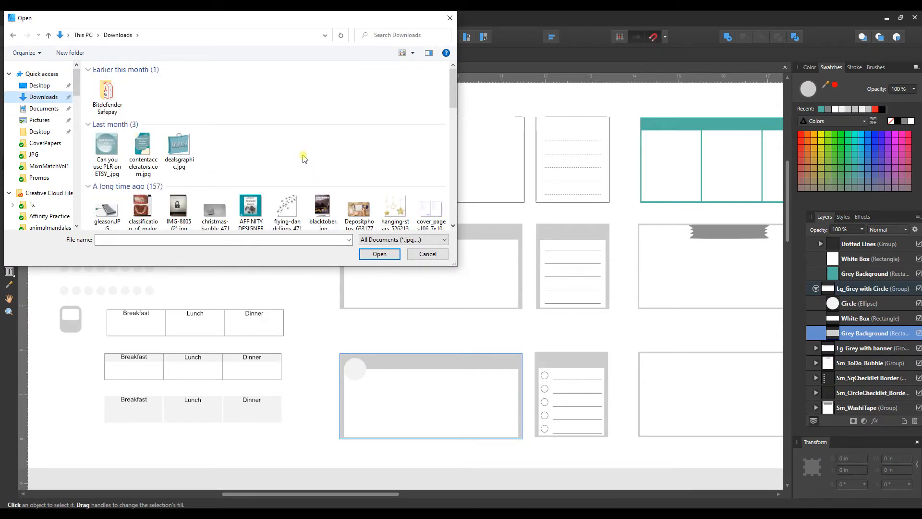
scroll(303, 166, "down", 2)
scroll(303, 159, "down", 2)
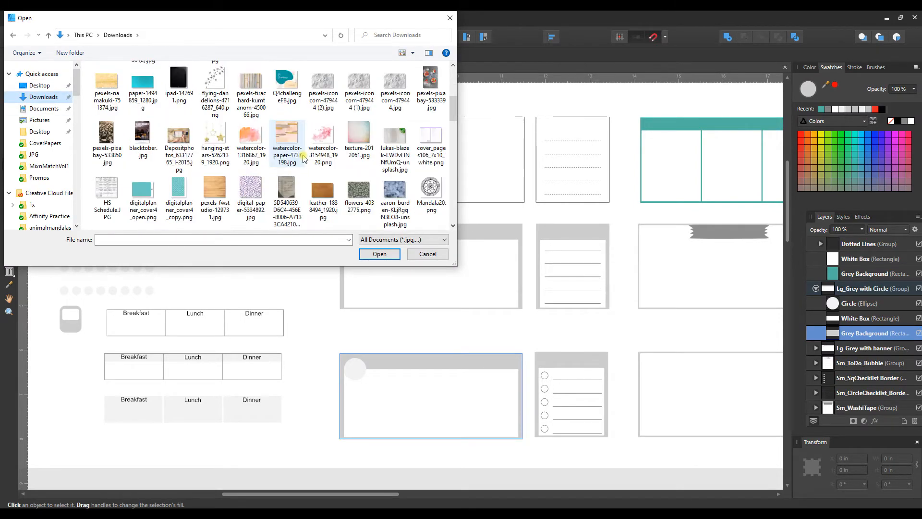
scroll(304, 158, "down", 2)
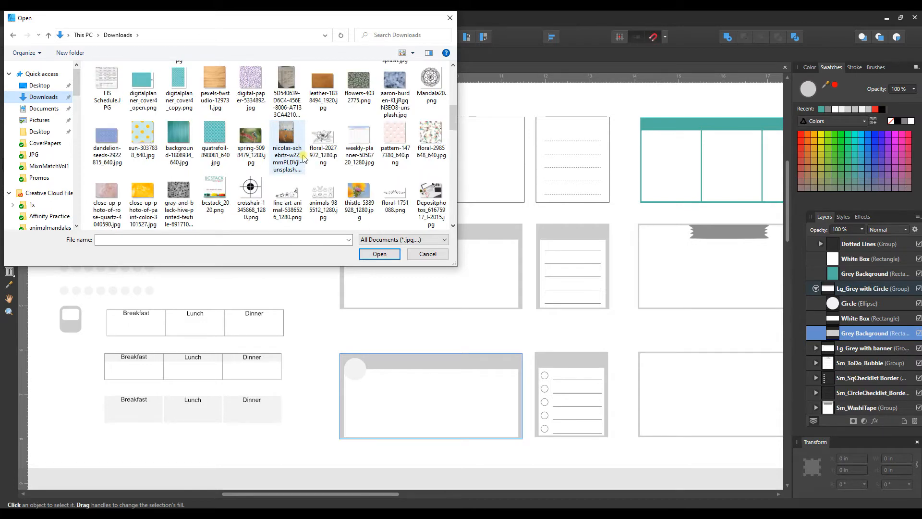
left_click(142, 139)
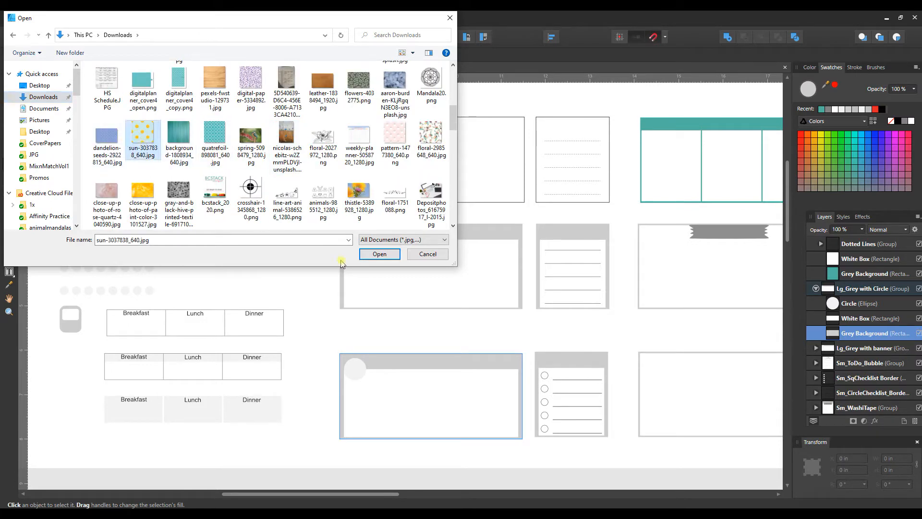
left_click(368, 254)
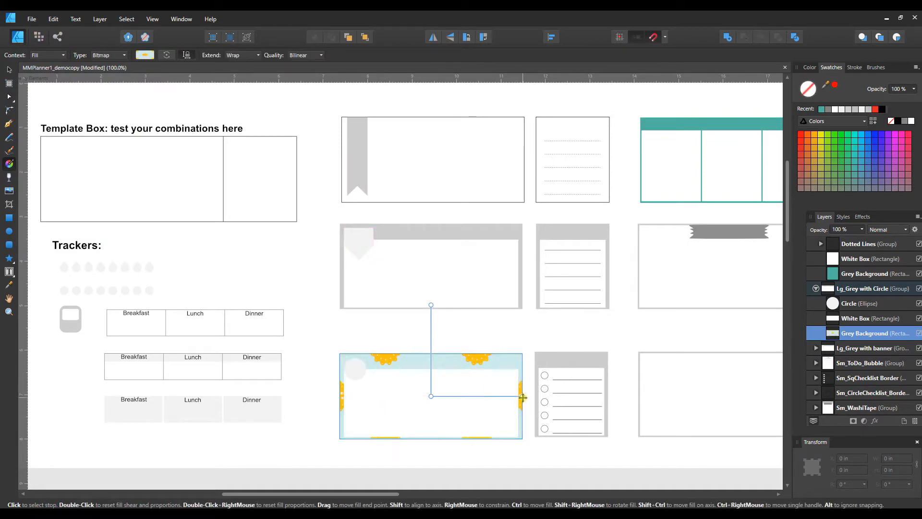
- Scale the sun pattern fill on the circle box's background down to about a quarter of its size
left_click_drag(523, 397, 453, 397)
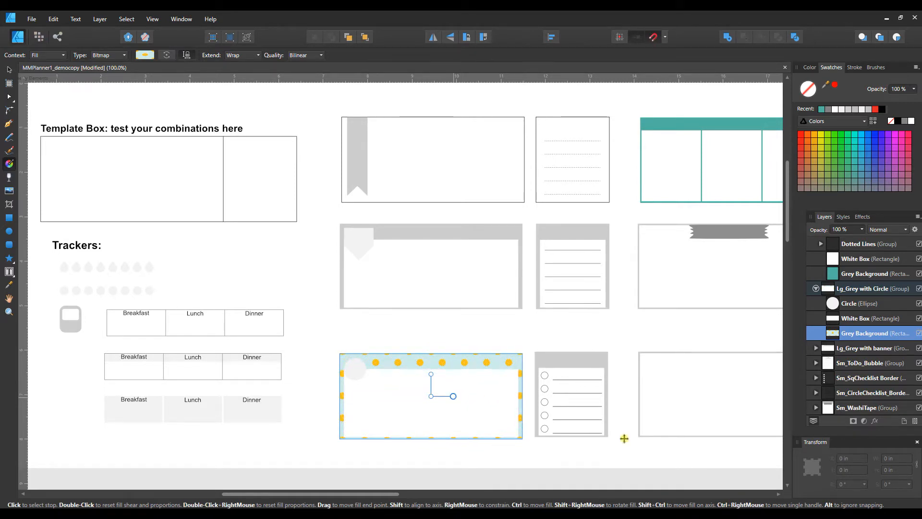
key("ctrl+plus")
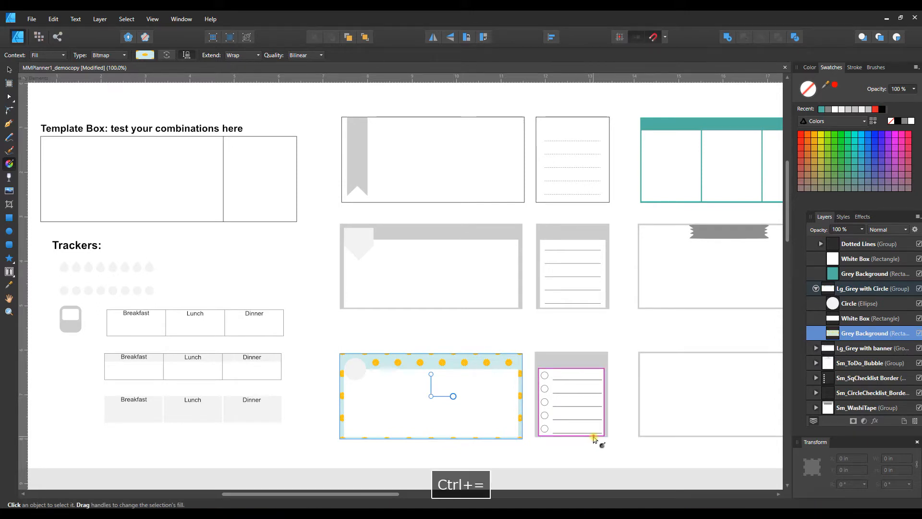
scroll(577, 393, "down", 3)
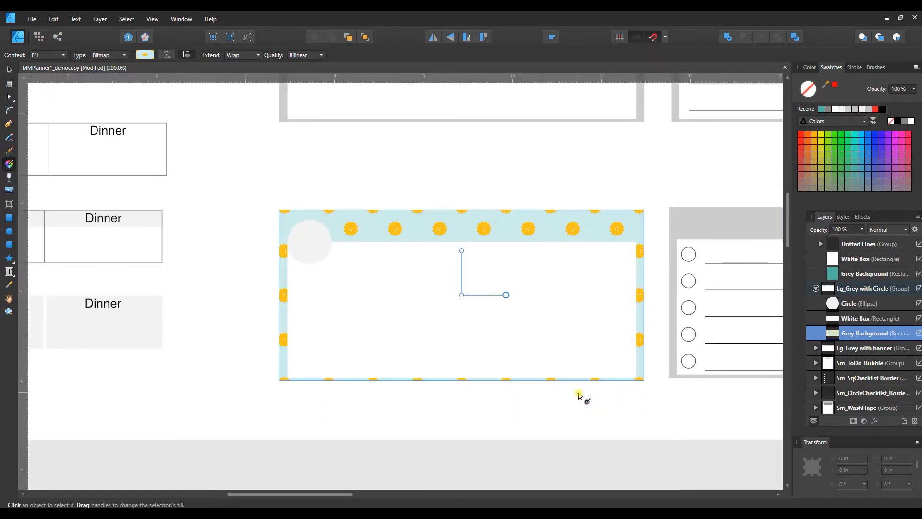
- Fill the Circle ellipse inside the Lg_Grey with Circle group with the yellow-orange sampled from a sun in the background pattern
left_click(9, 70)
left_click(312, 247)
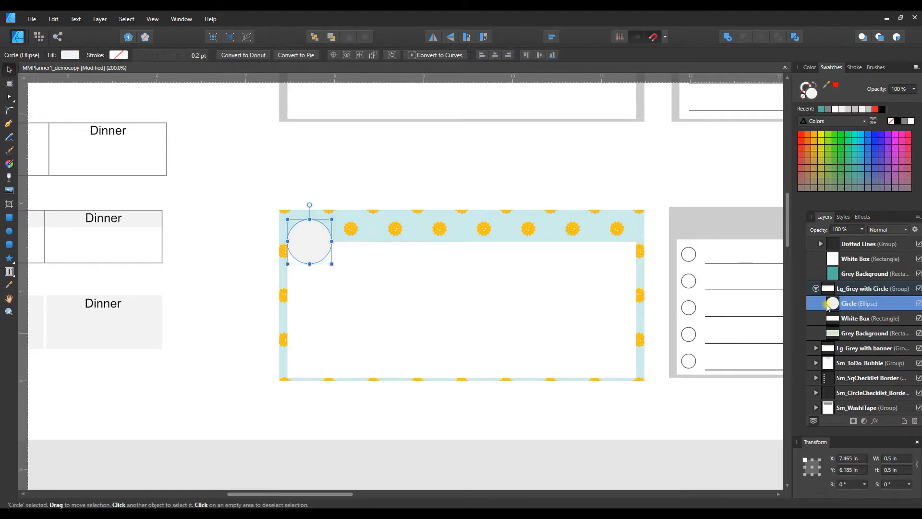
double_click(849, 307)
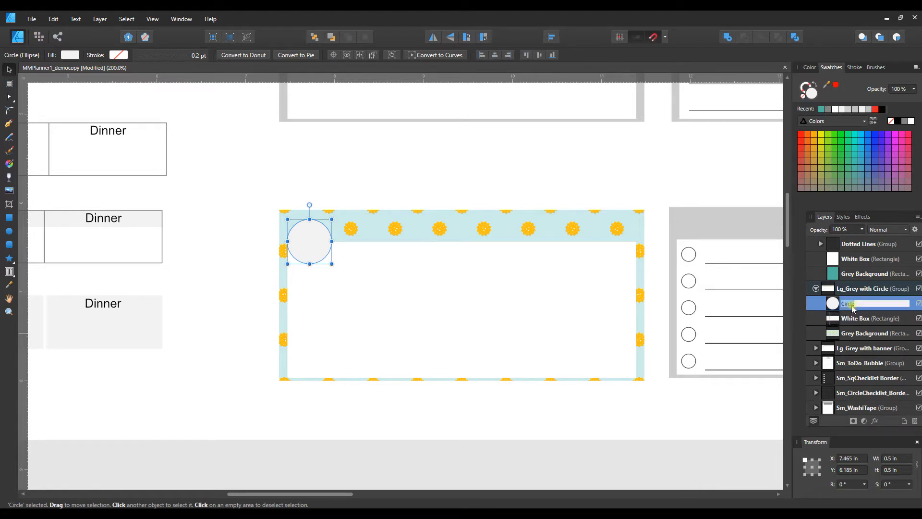
left_click(812, 307)
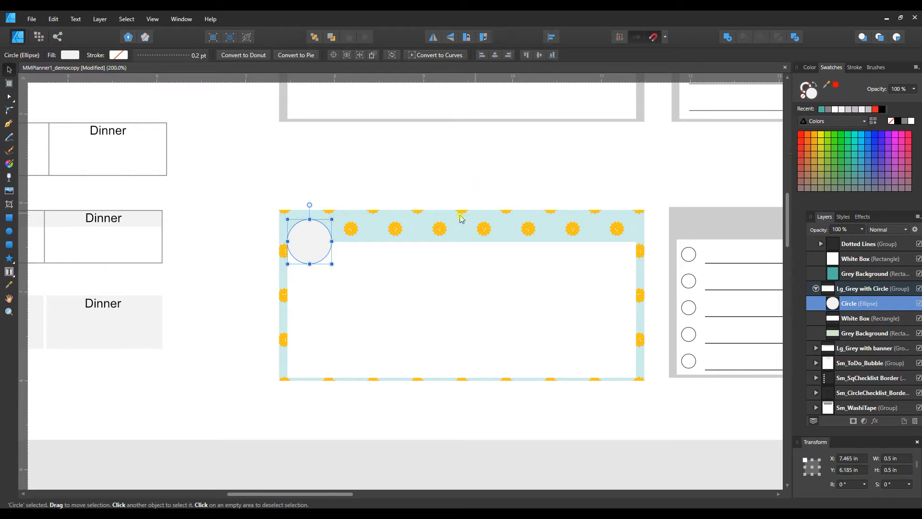
left_click(8, 287)
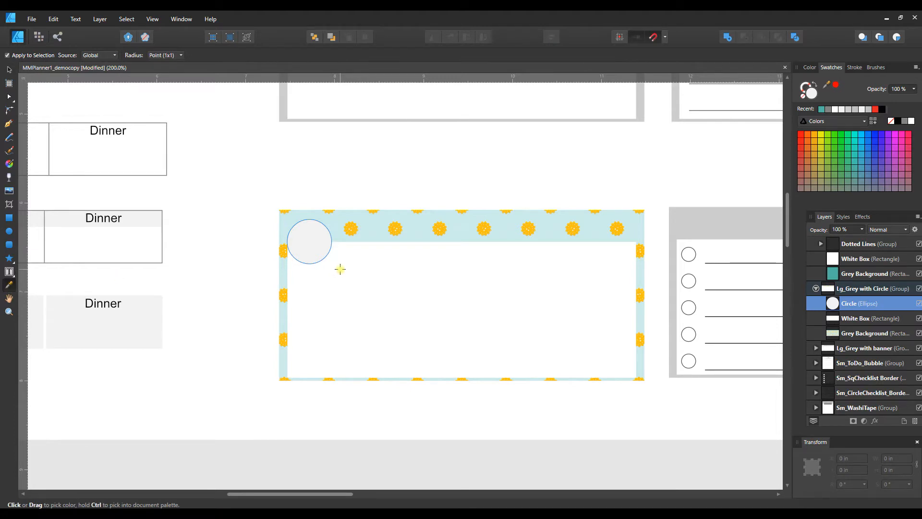
left_click(393, 229)
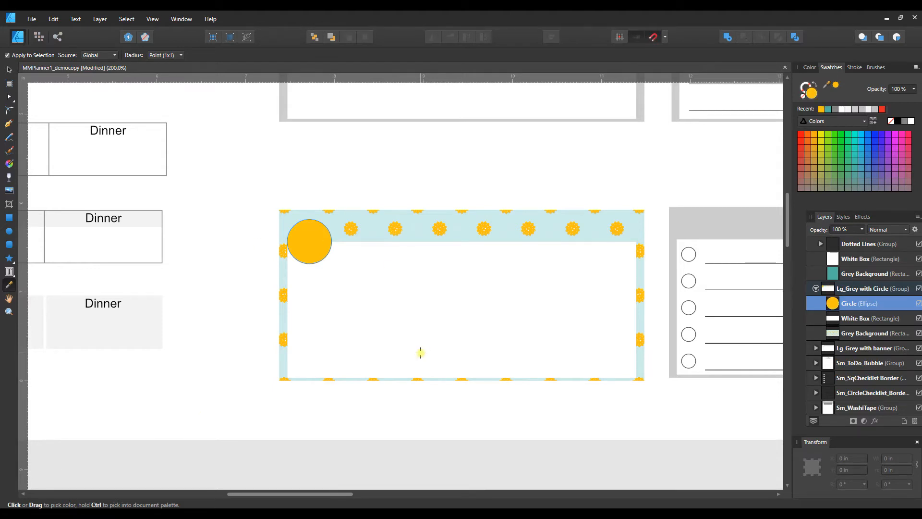
left_click(376, 232)
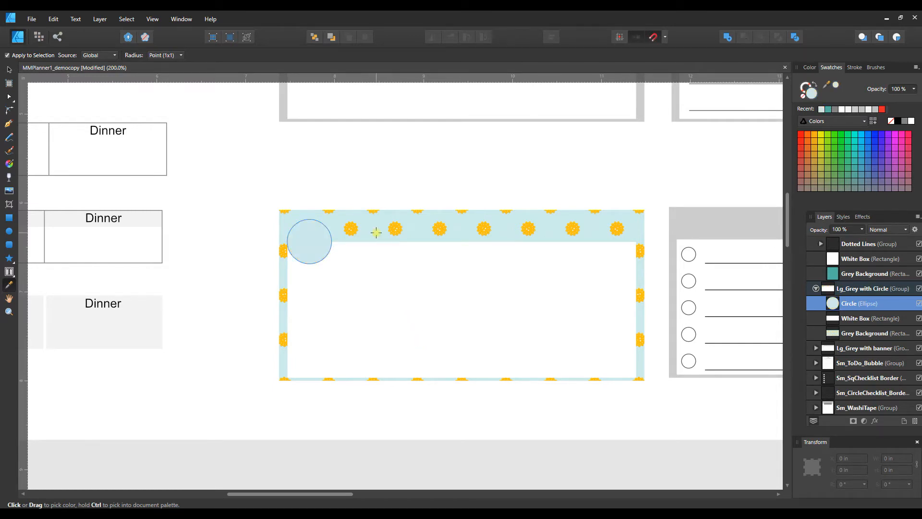
left_click(349, 230)
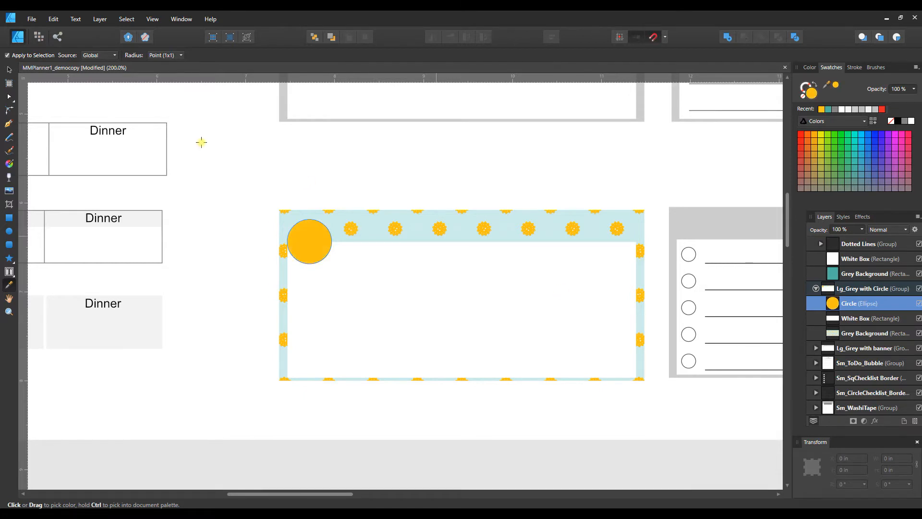
left_click(9, 69)
key("v")
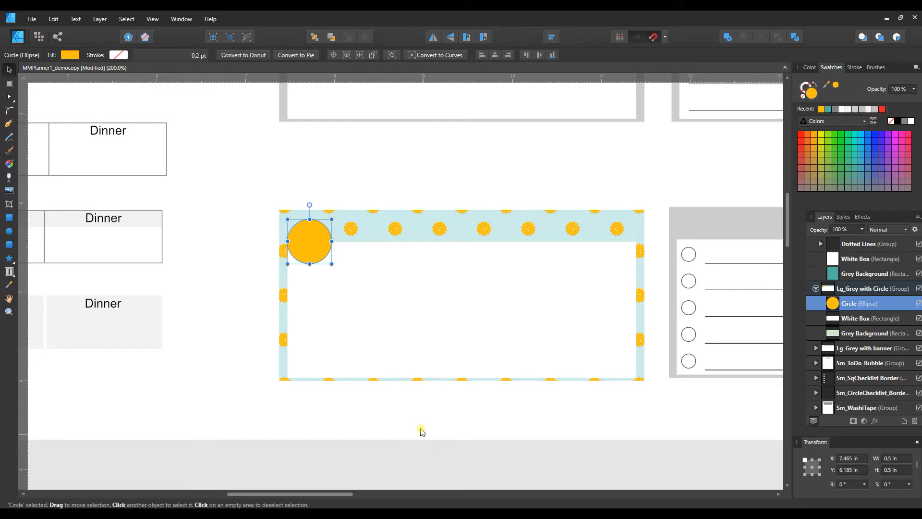
left_click(419, 425)
- Add the artistic text "My Day" on the grey washi tape banner of the large box in the Weekly Elements artboard
key("ctrl+minus")
key("ctrl+minus")
key("ctrl+minus")
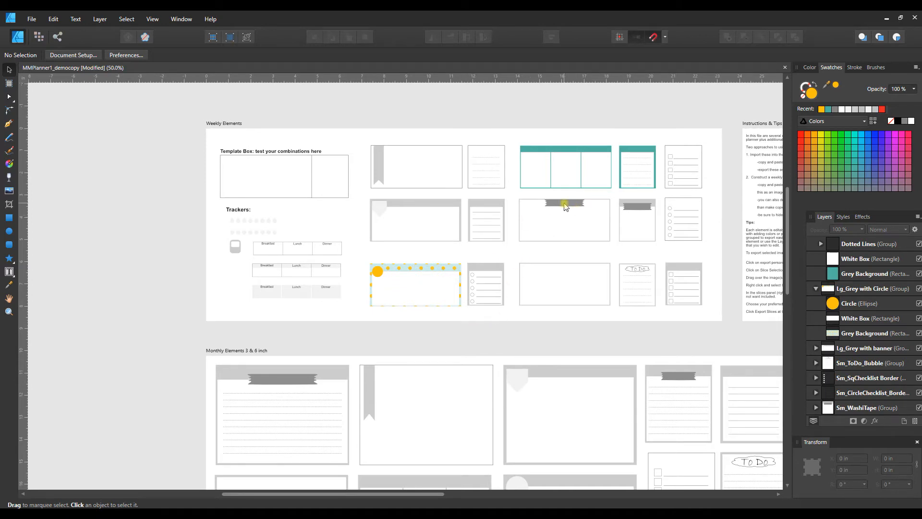
left_click_drag(437, 490, 471, 490)
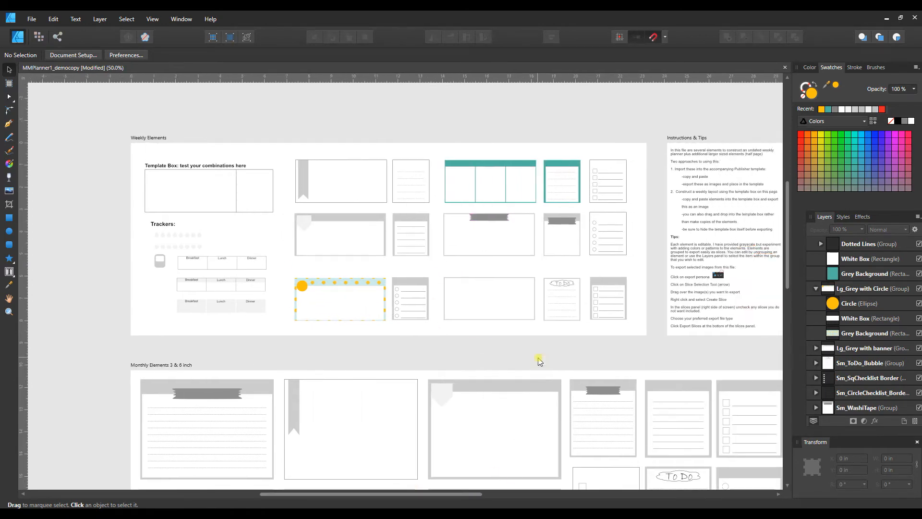
scroll(538, 361, "up", 1)
key("ctrl+equal")
key("ctrl+equal")
key("ctrl+equal")
key("ctrl+equal")
key("ctrl+equal")
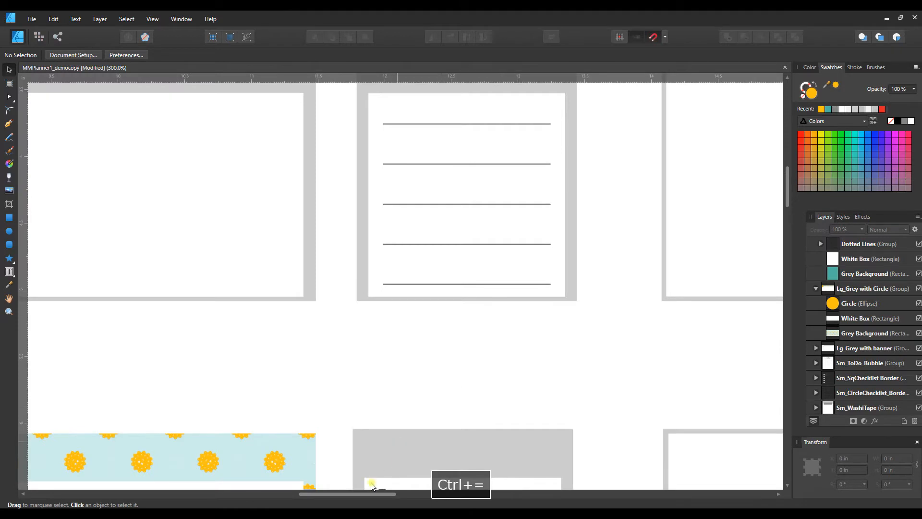
left_click_drag(366, 494, 454, 493)
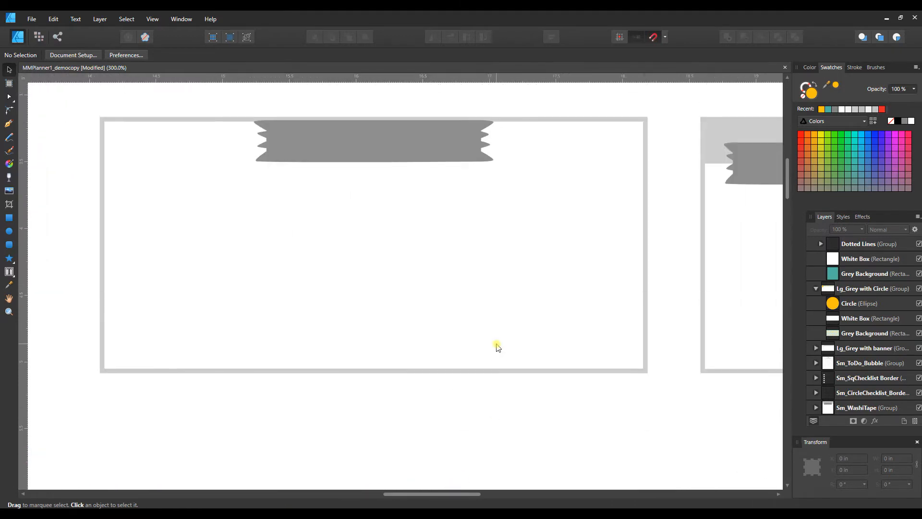
scroll(498, 346, "up", 1)
left_click(378, 185)
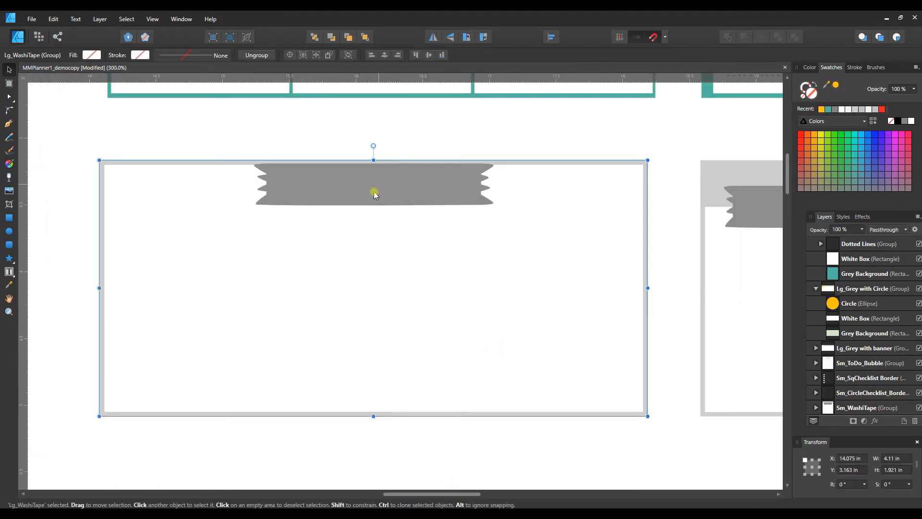
left_click(11, 273)
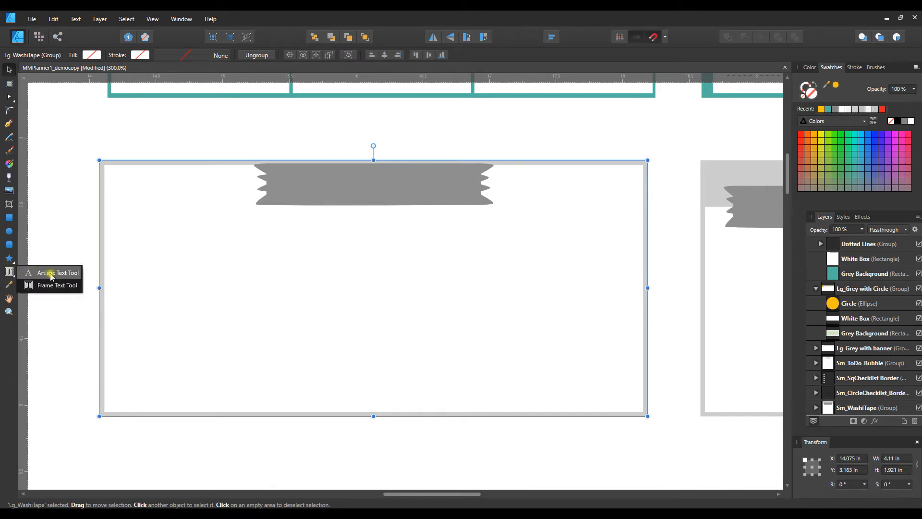
left_click(51, 273)
left_click_drag(280, 177, 441, 195)
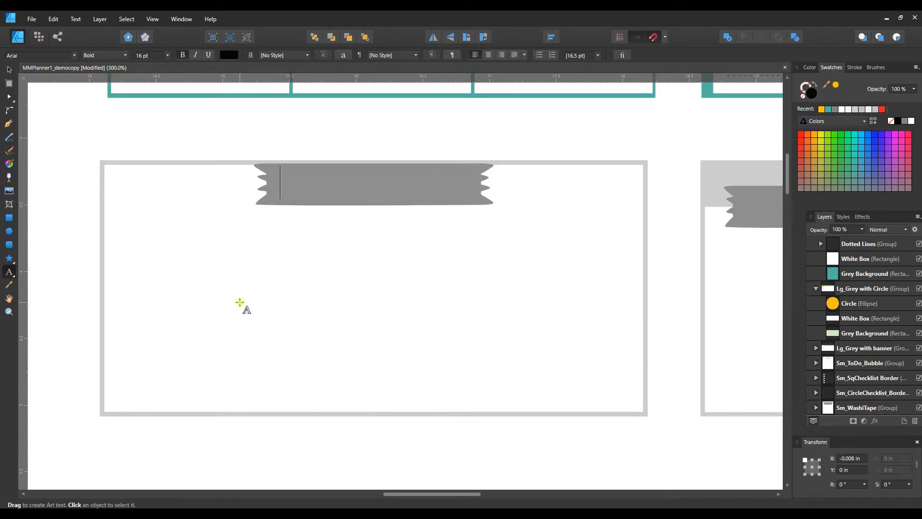
type("My Day")
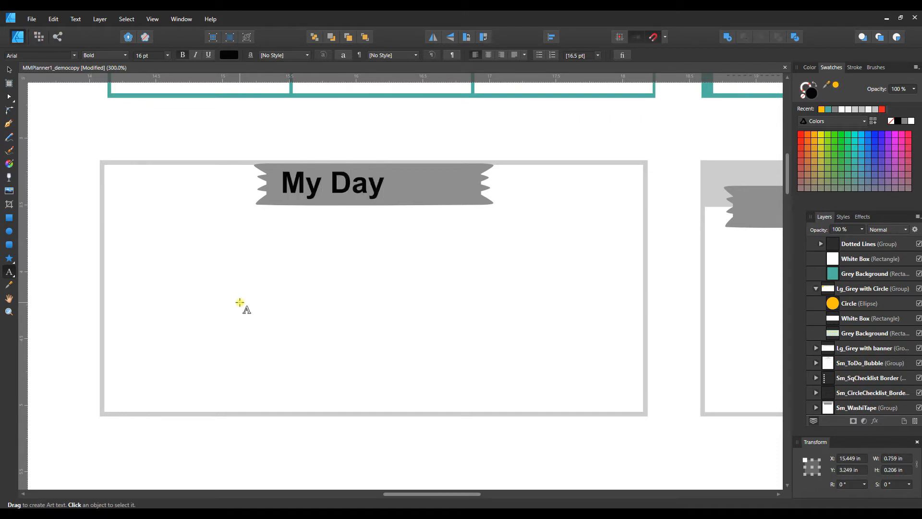
- Colour the "My Day" text white and centre it on the washi tape banner
key("Escape")
left_click(230, 55)
left_click(289, 73)
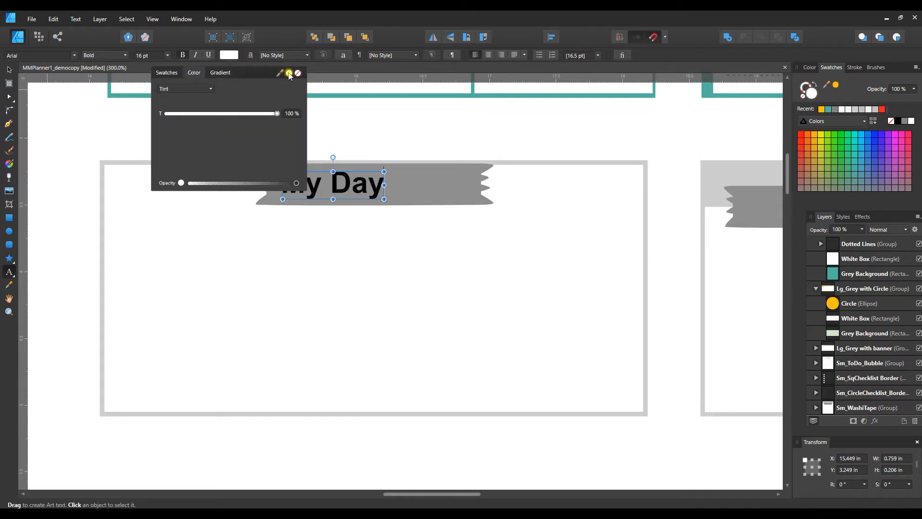
left_click(335, 186)
key("ctrl+a")
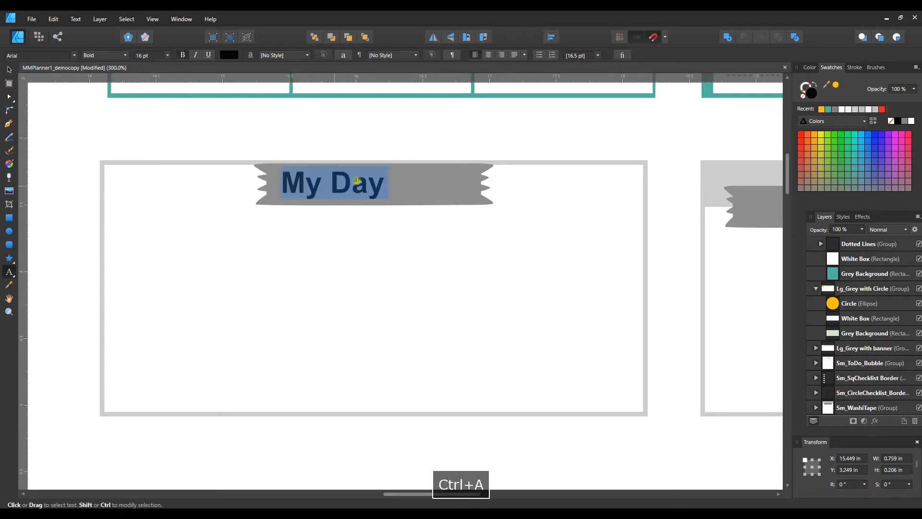
left_click(228, 55)
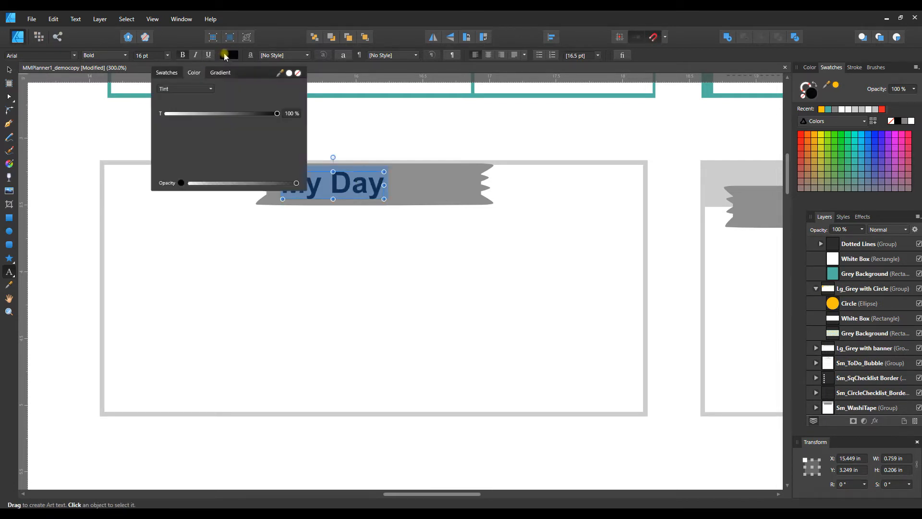
left_click(289, 73)
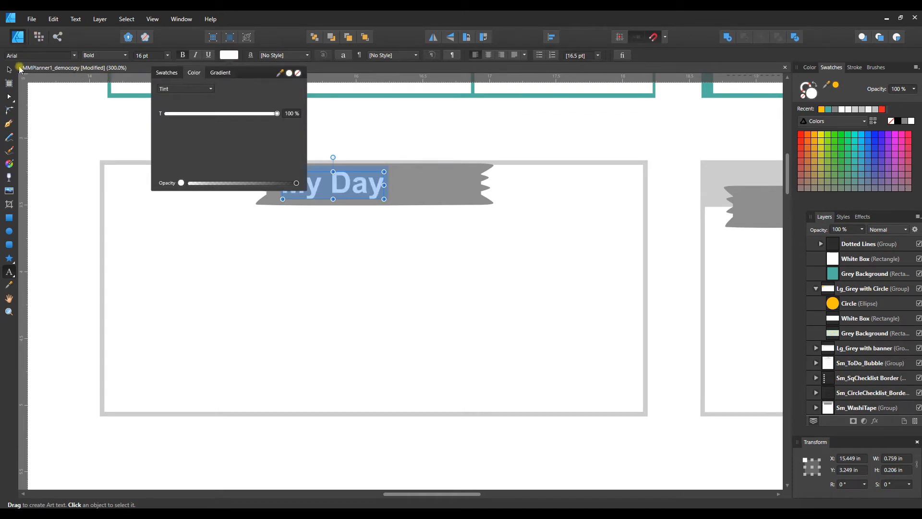
left_click(8, 70)
left_click_drag(317, 194, 348, 196)
- Hide the To Do text and Bubble curve inside the Sm_ToDo_Bubble group, and show both layers again
key("ctrl+minus")
key("ctrl+minus")
key("ctrl+minus")
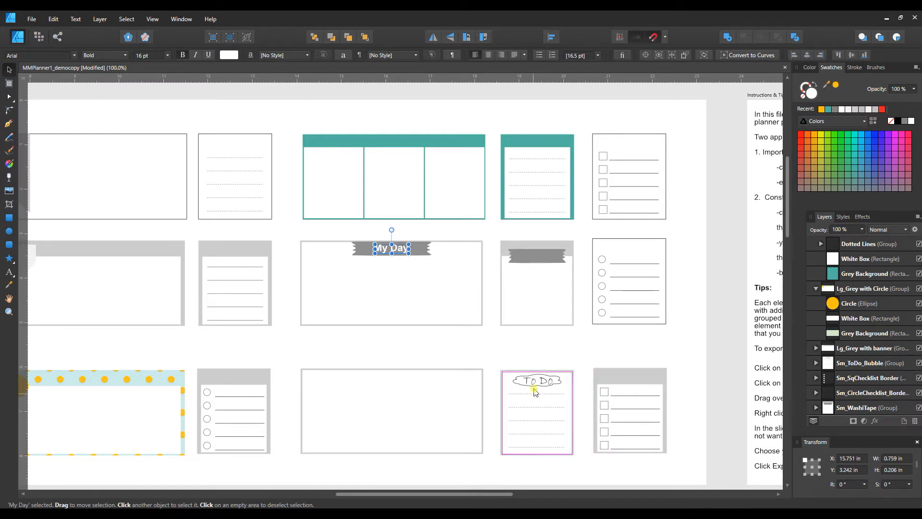
left_click(546, 408)
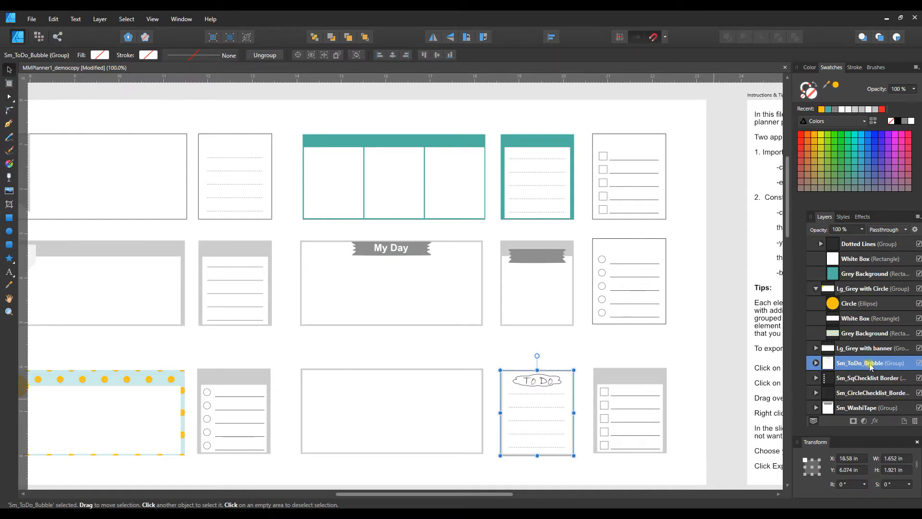
left_click(816, 363)
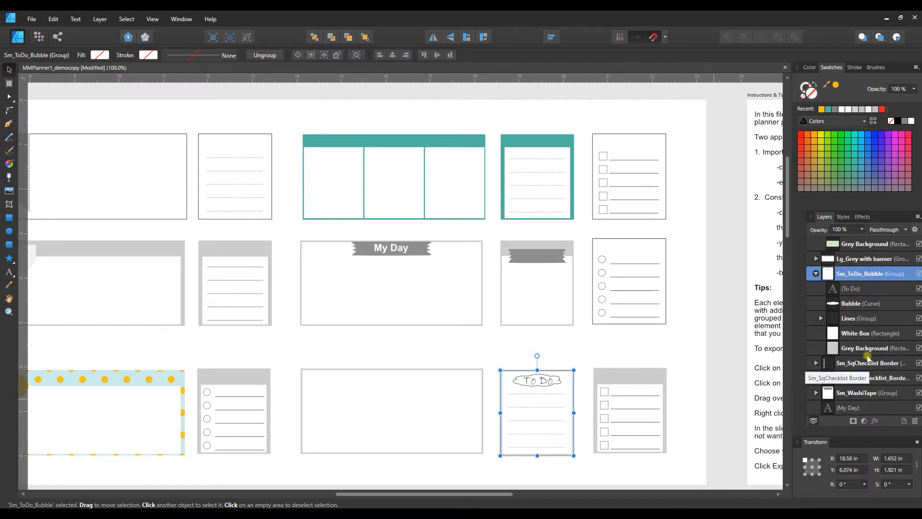
left_click(848, 290)
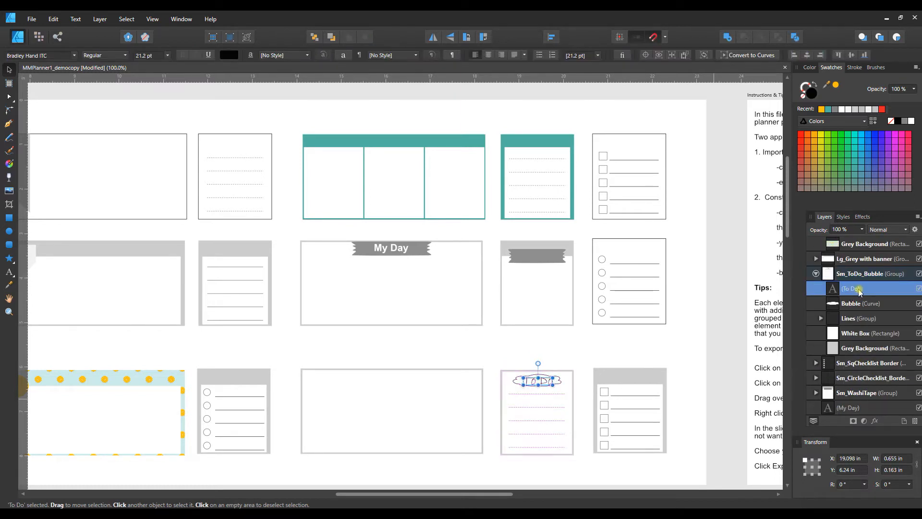
left_click(918, 289)
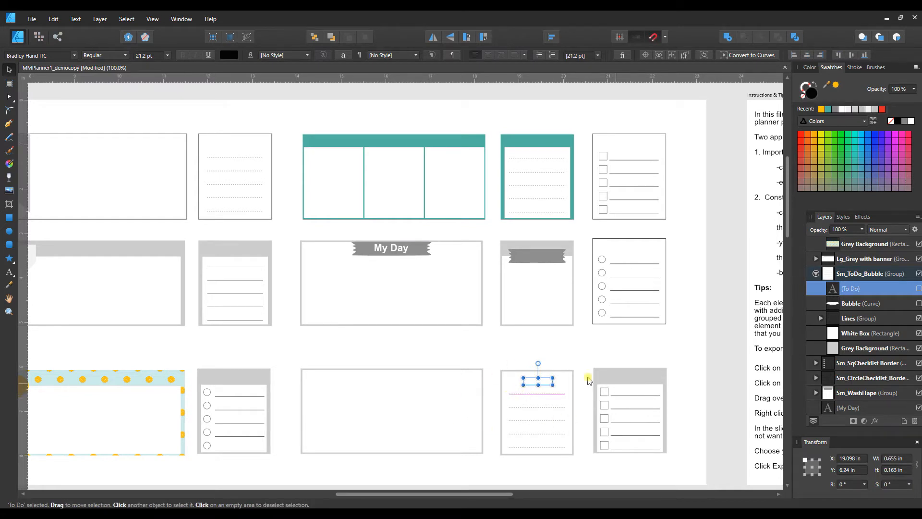
left_click(566, 353)
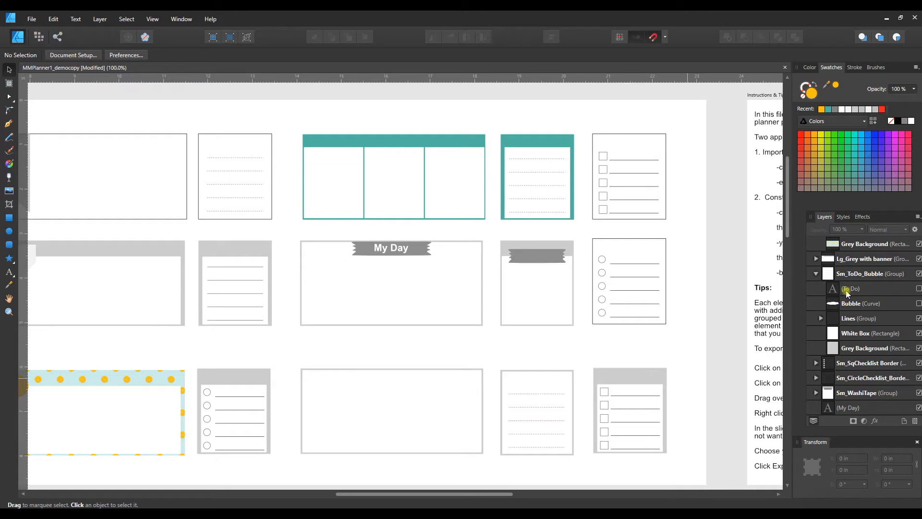
left_click(918, 303)
left_click(918, 289)
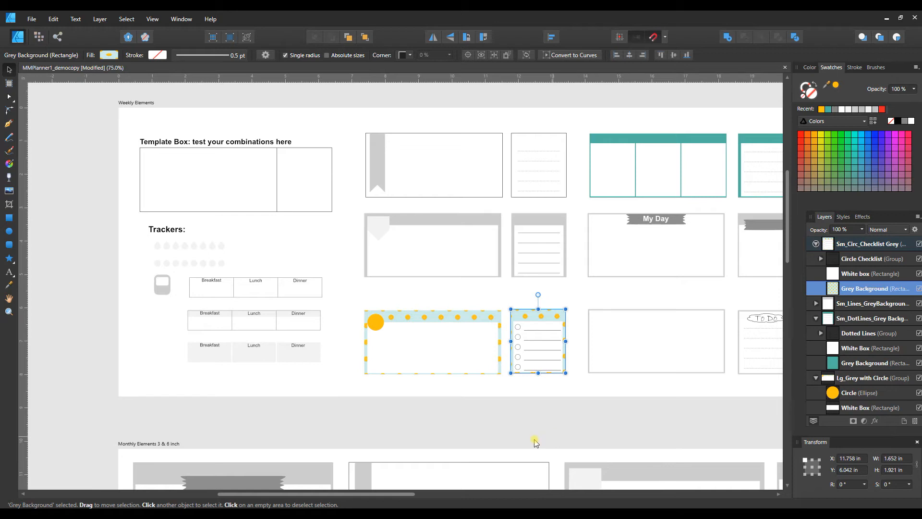
- Copy the sun-patterned Lg_Grey with Circle group and fit the duplicate into the large compartment of the Template Box
left_click_drag(389, 499, 355, 498)
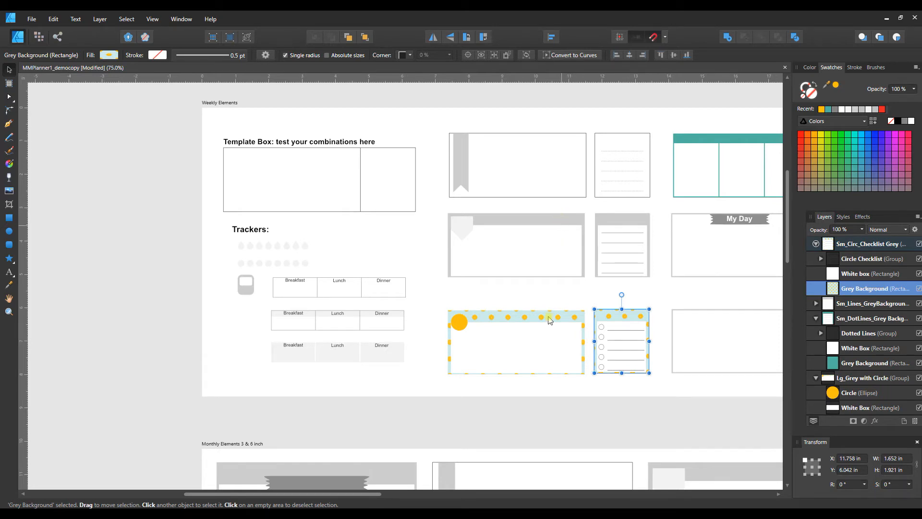
key("Escape")
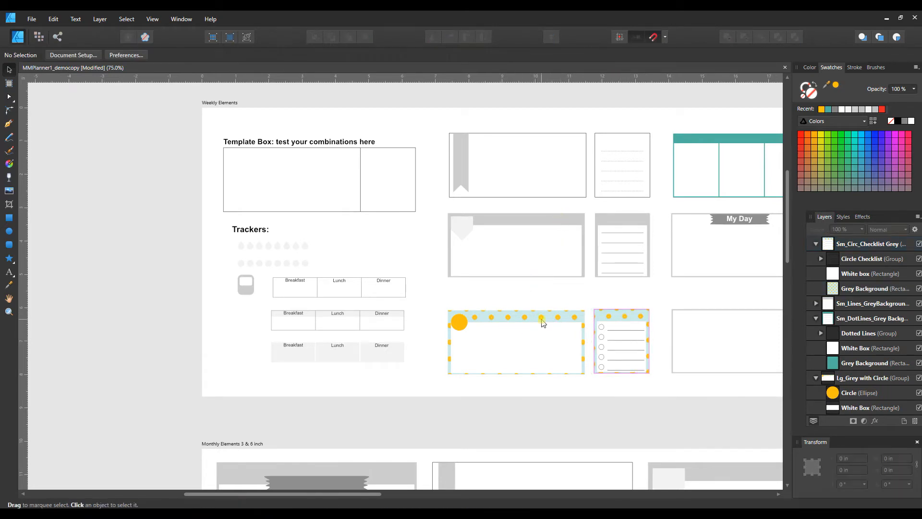
left_click_drag(542, 320, 516, 316)
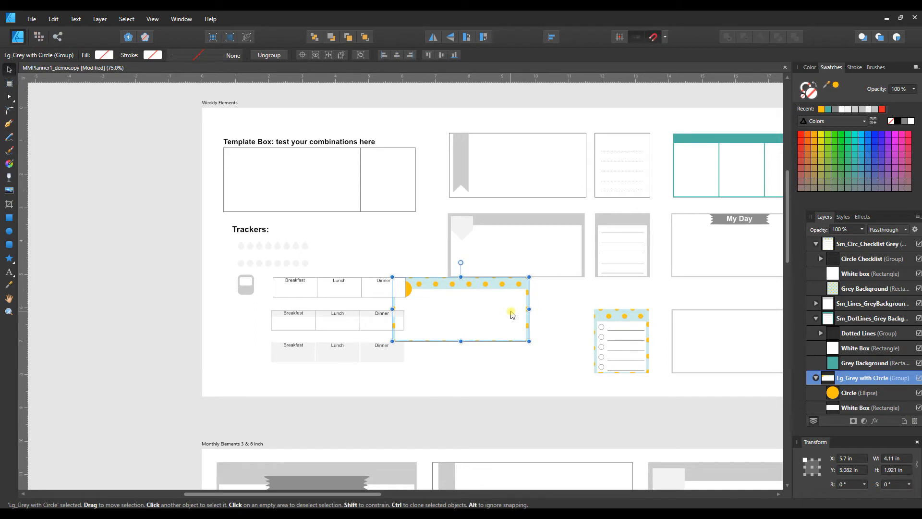
key("ctrl+z")
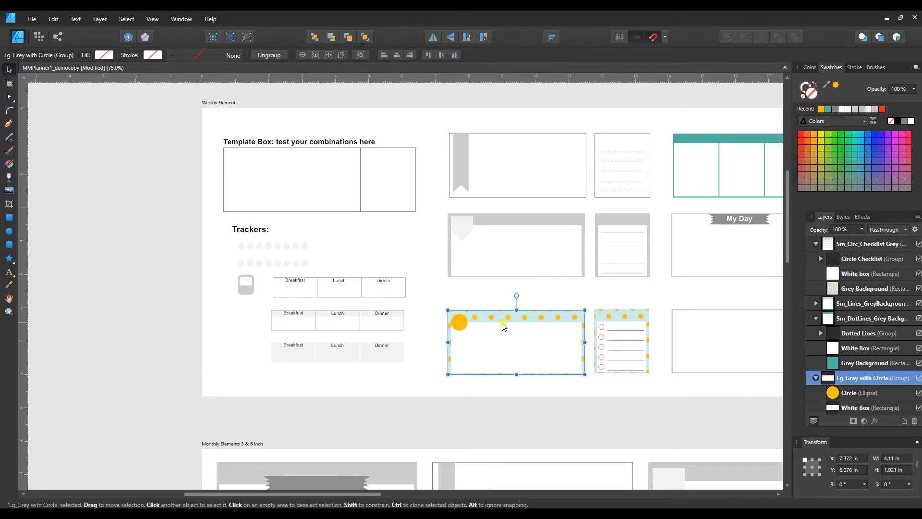
key("ctrl+c")
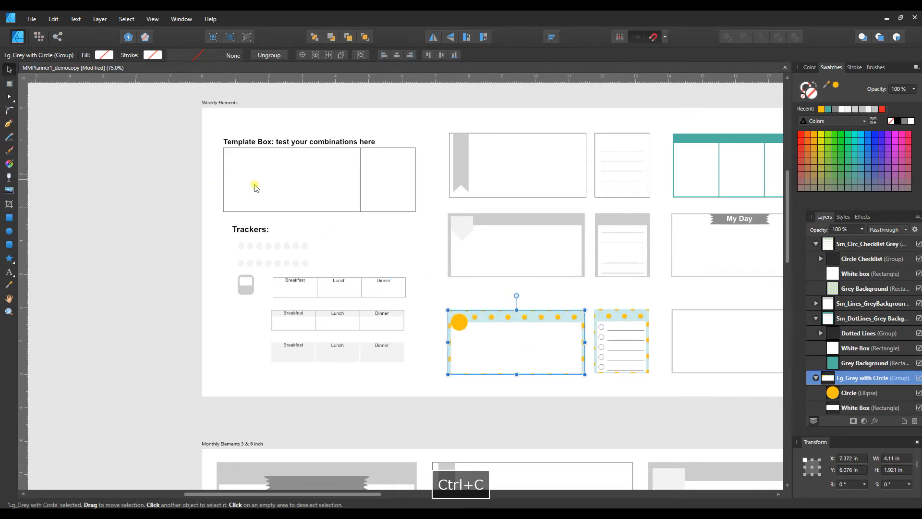
left_click(269, 189)
key("ctrl+v")
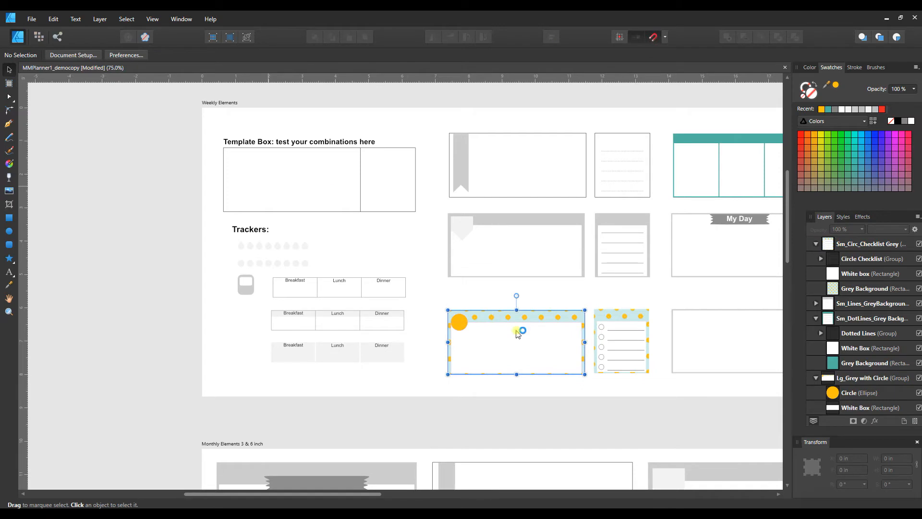
left_click_drag(517, 334, 282, 163)
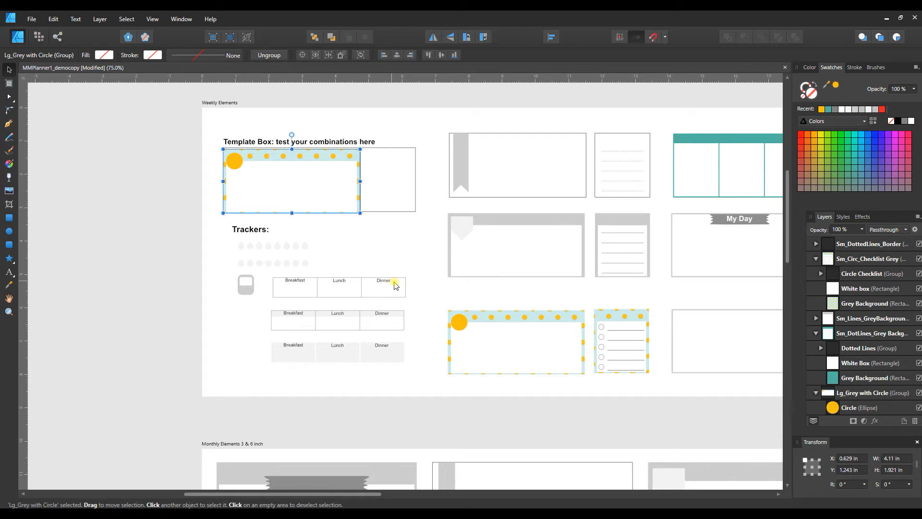
key("Up")
key("Up")
key("Up")
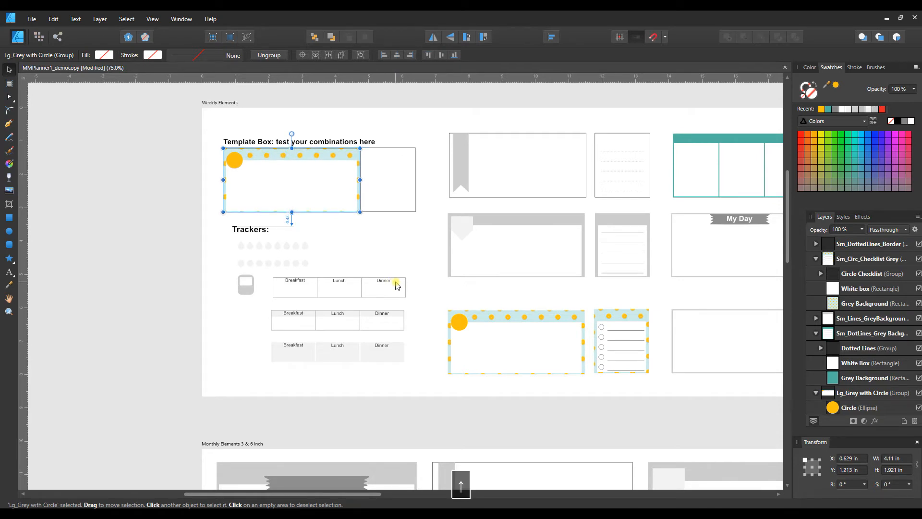
- Copy the sun-patterned Sm_Circ_Checklist Grey group and fit the duplicate into the small compartment of the Template Box
left_click(619, 341)
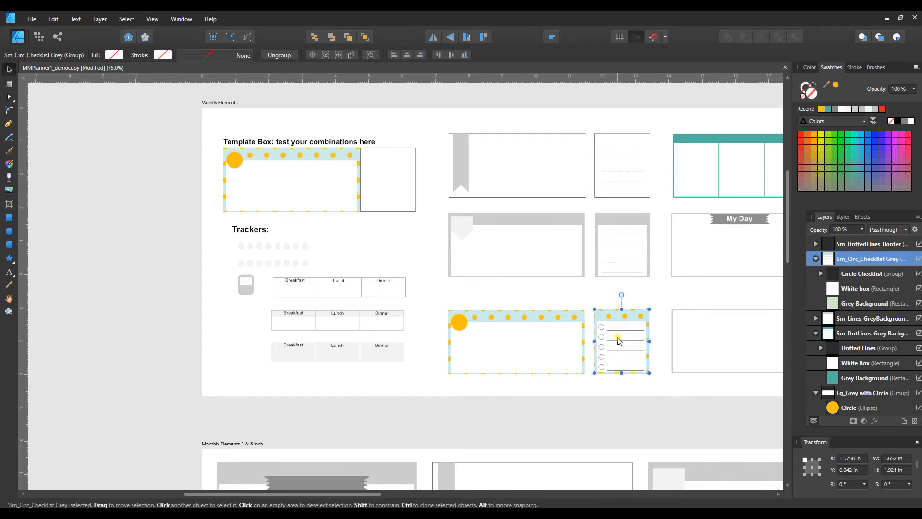
key("ctrl+c")
key("ctrl+v")
left_click_drag(619, 334, 391, 156)
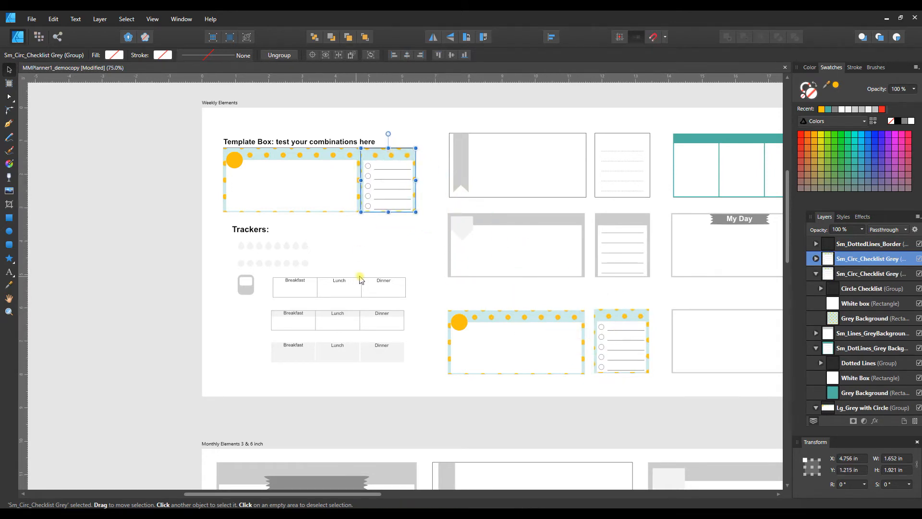
- Align the top edges of the large patterned box and the checklist copy in the Template Box
key("ctrl+plus")
key("ctrl+plus")
key("ctrl+plus")
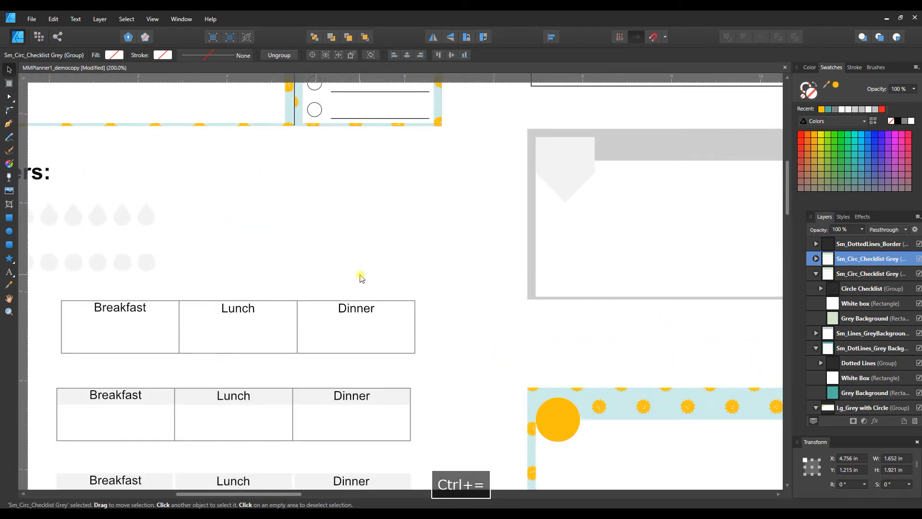
scroll(361, 278, "up", 3)
scroll(361, 278, "up", 1)
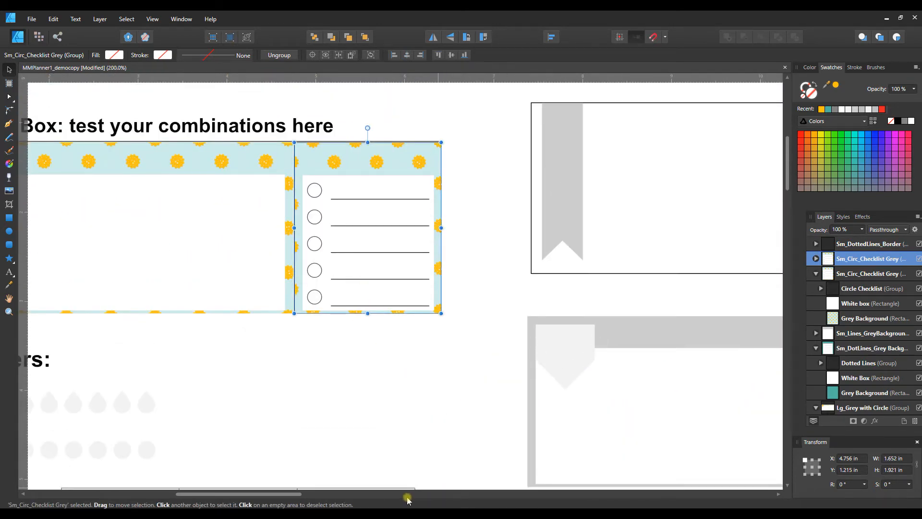
left_click_drag(296, 494, 276, 494)
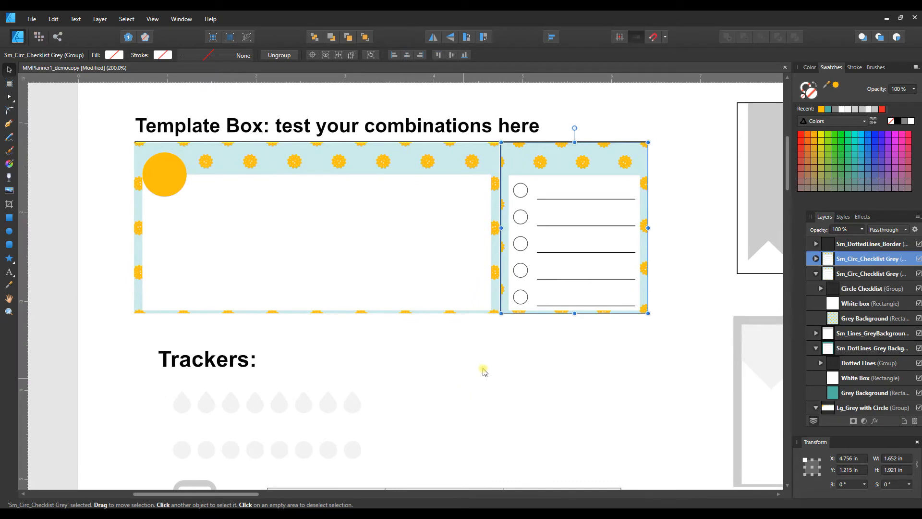
left_click_drag(674, 328, 83, 136)
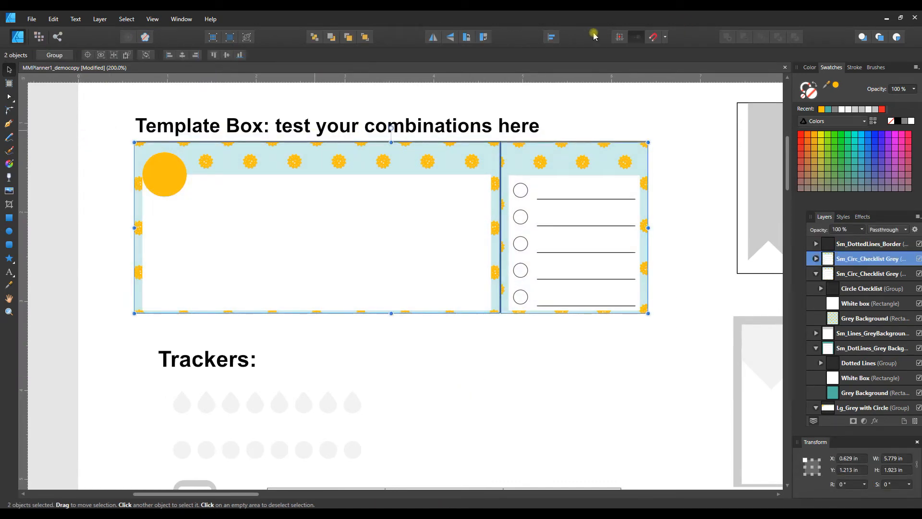
left_click(552, 38)
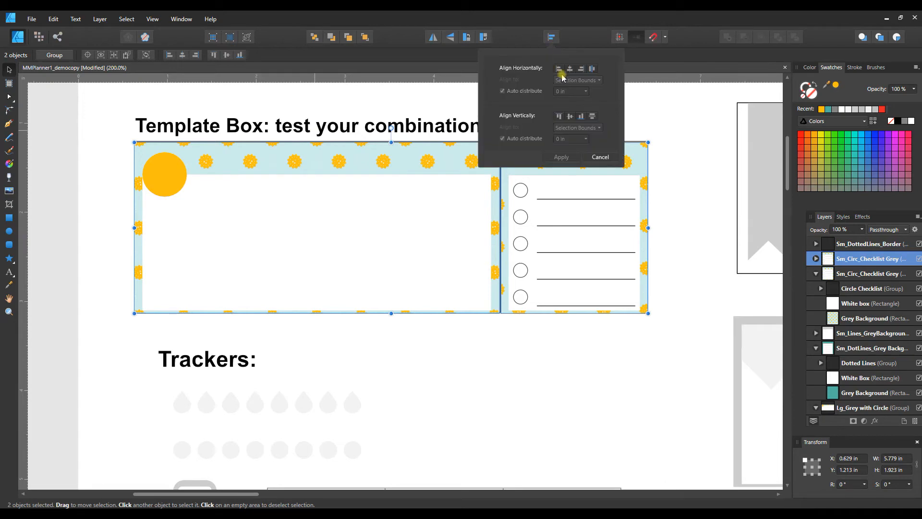
left_click(559, 116)
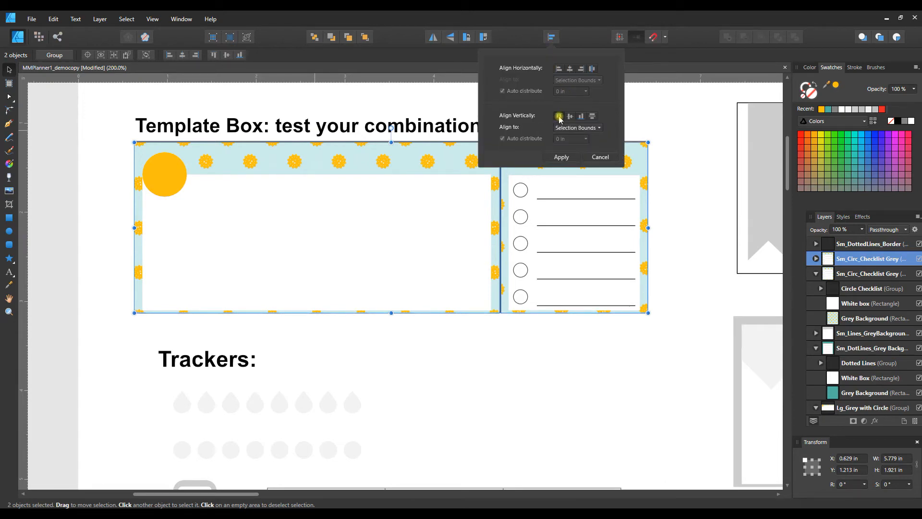
left_click(699, 269)
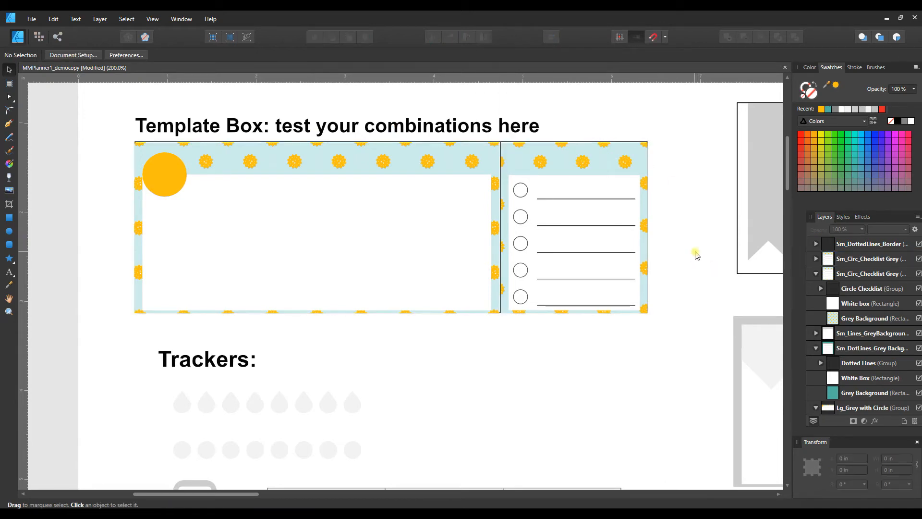
- Nudge the checklist copy one increment left toward the large patterned box
left_click(563, 164)
key("Left")
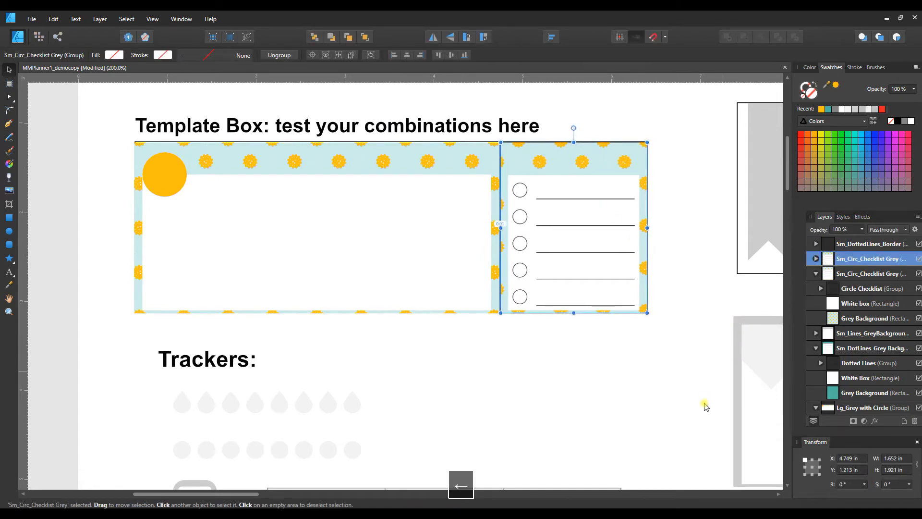
left_click(600, 402)
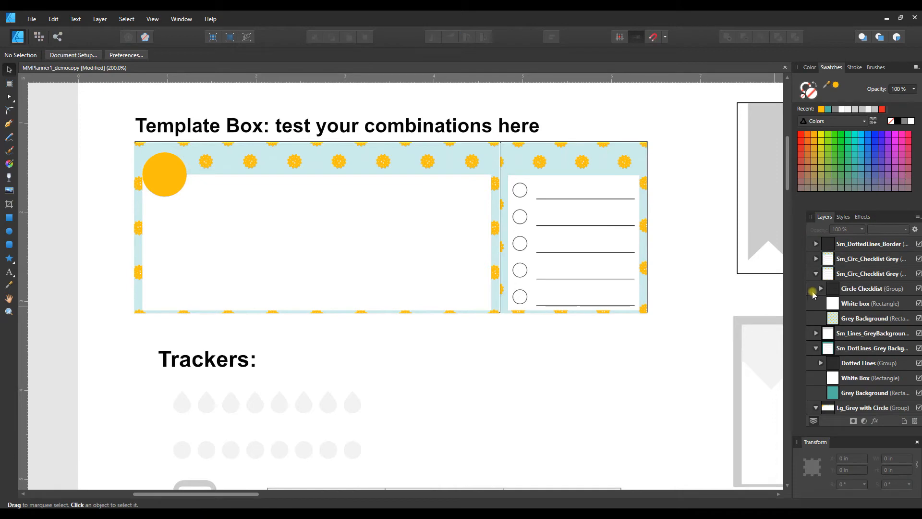
- Hide the locked Template Box group in the Weekly Elements artboard
scroll(845, 327, "up", 5)
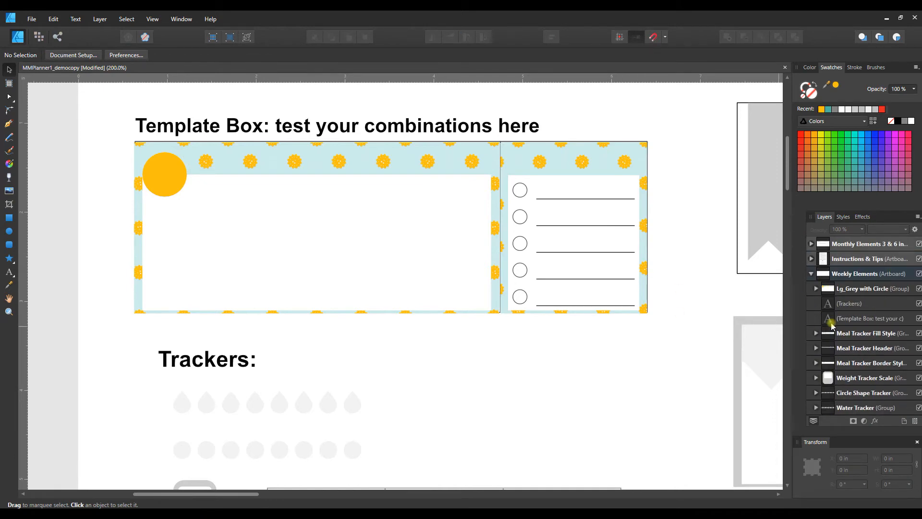
scroll(868, 320, "down", 10)
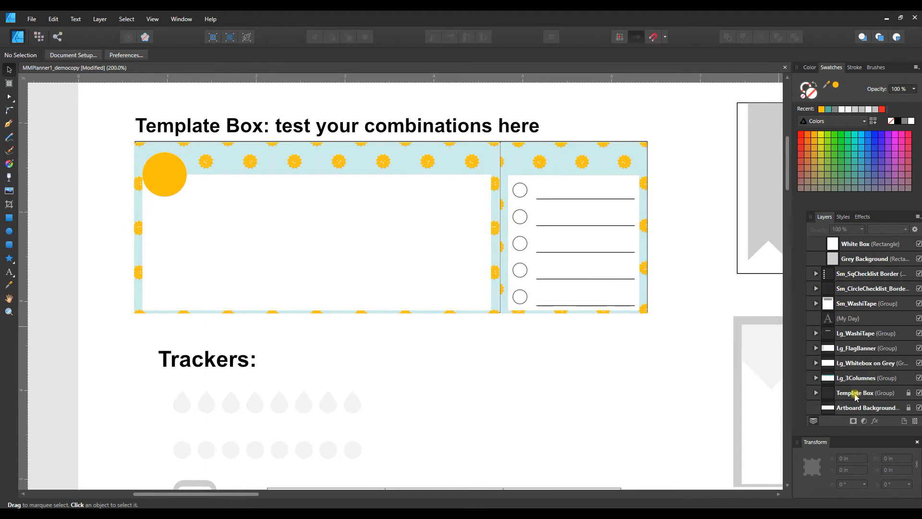
left_click(856, 394)
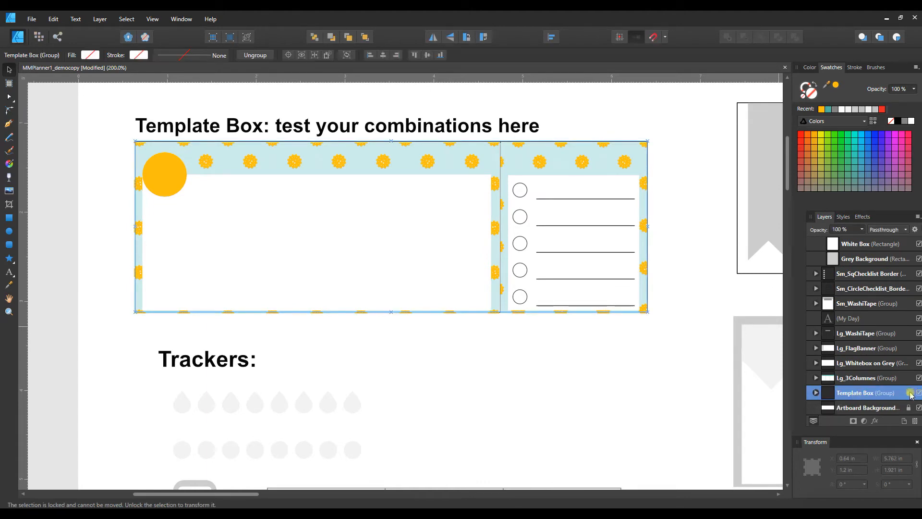
left_click(919, 392)
left_click(918, 394)
left_click(617, 395)
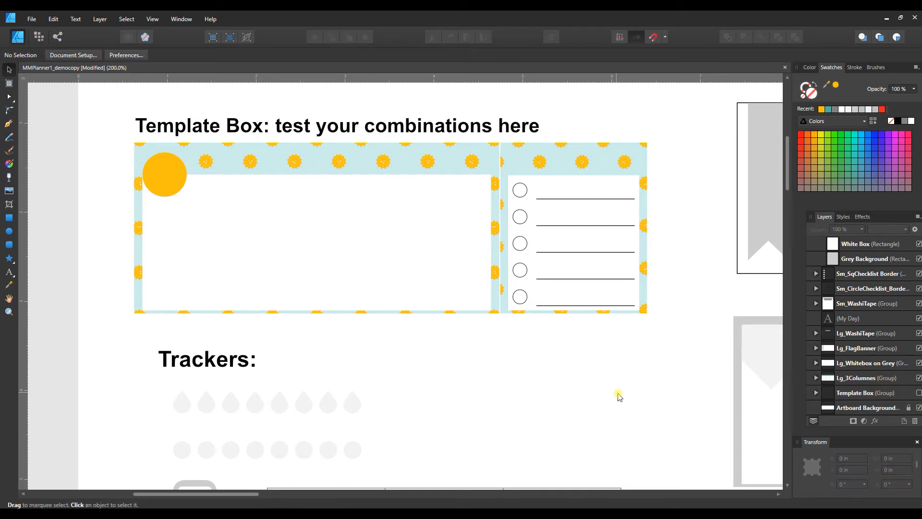
- Nudge the checklist copy further left to close the white gap beside the large patterned box
left_click(526, 162)
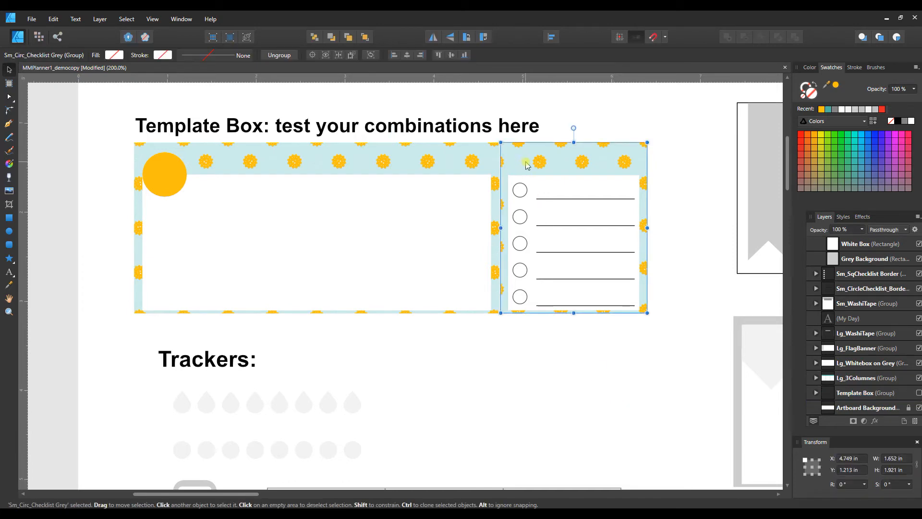
left_click(632, 372)
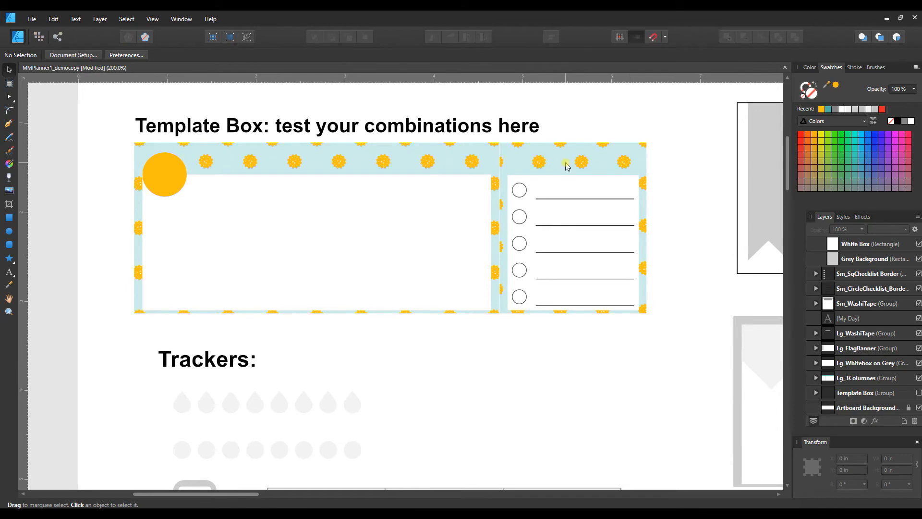
left_click(566, 211)
left_click(595, 374)
left_click(567, 163)
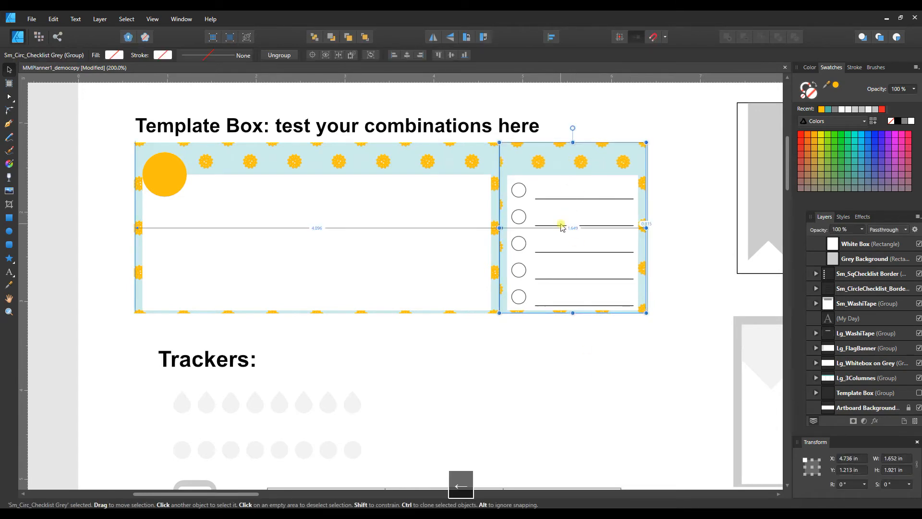
left_click(571, 370)
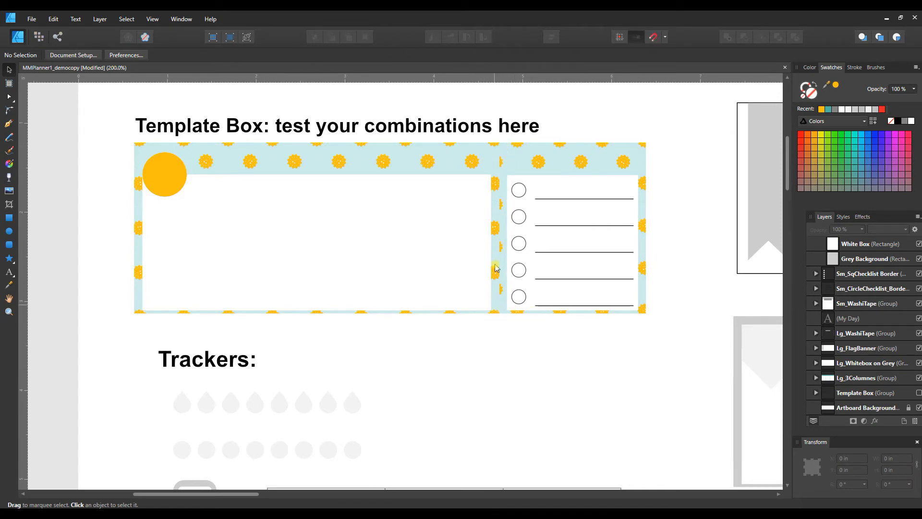
- Shift the bitmap fill of the checklist copy's Grey Background to the right so its suns continue the large box's pattern
left_click(510, 313)
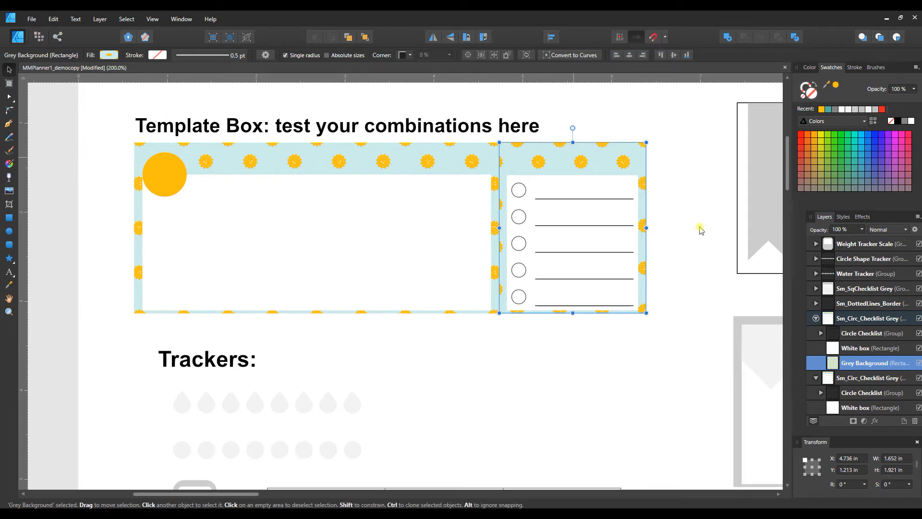
double_click(862, 364)
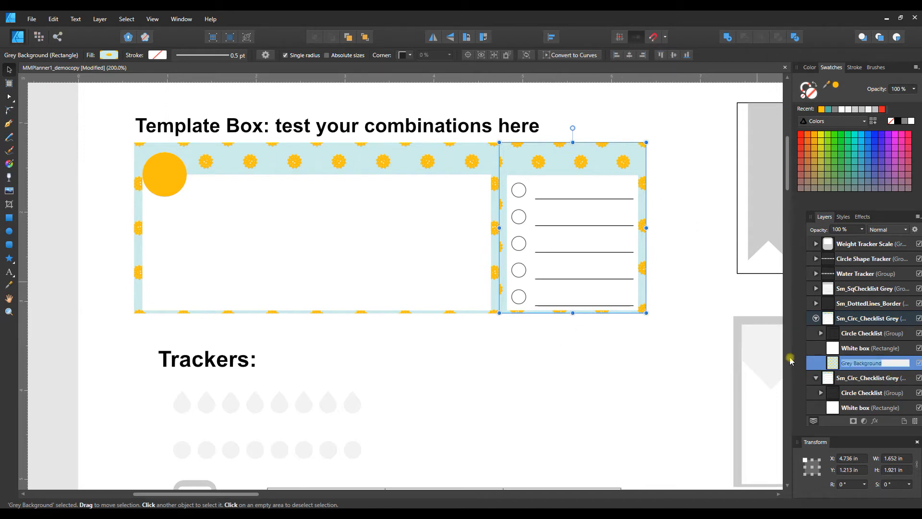
left_click(9, 164)
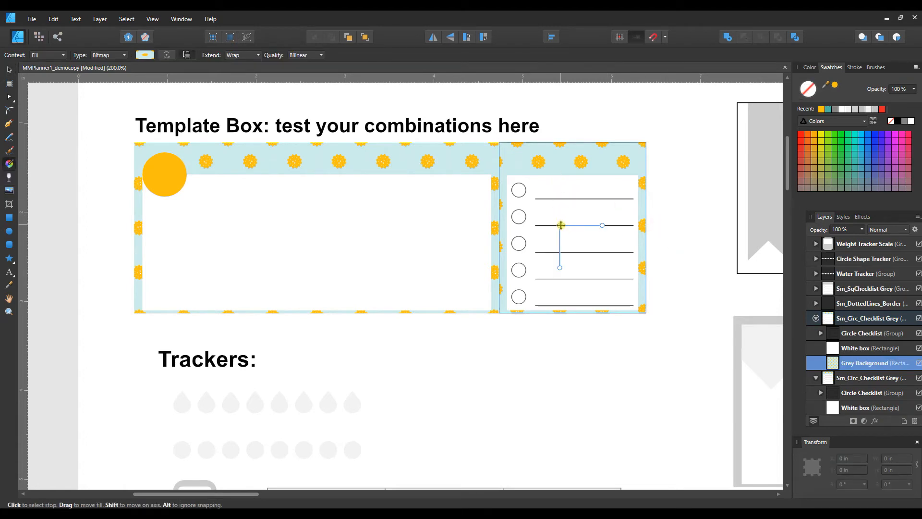
left_click_drag(560, 225, 579, 224)
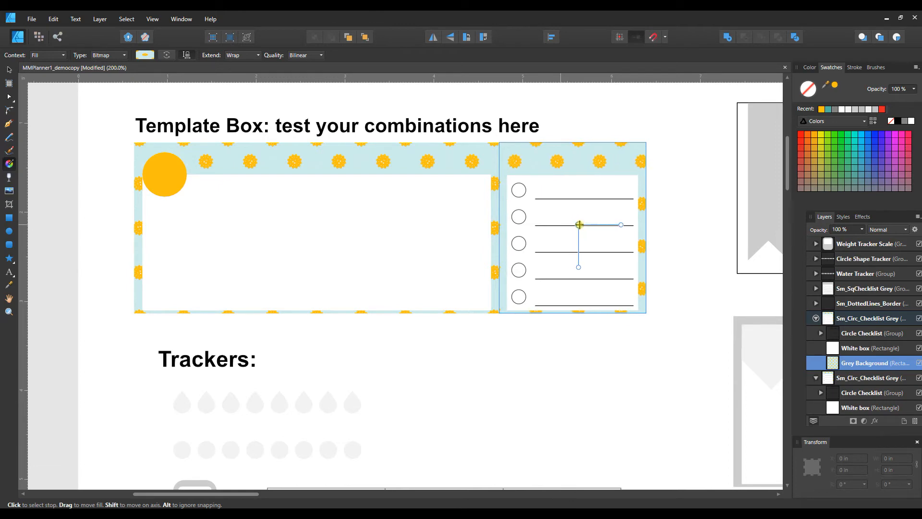
left_click_drag(579, 224, 579, 225)
left_click(9, 69)
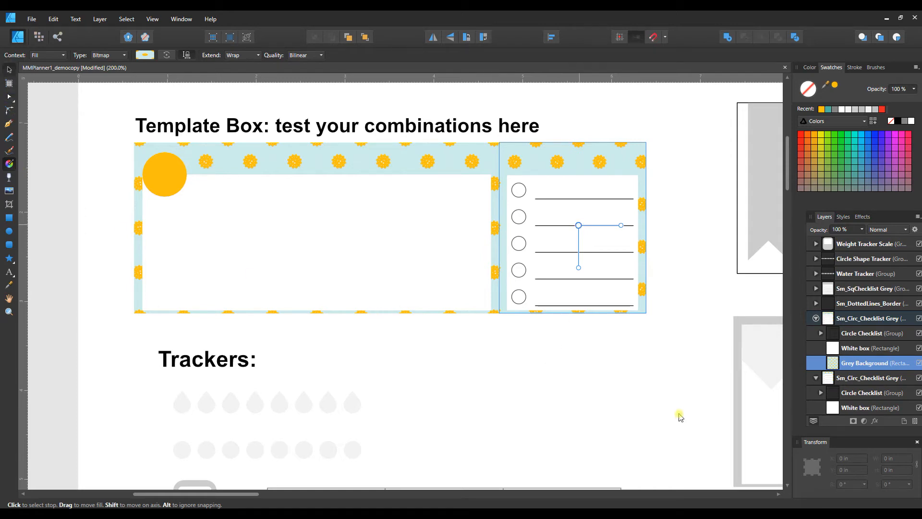
left_click(607, 388)
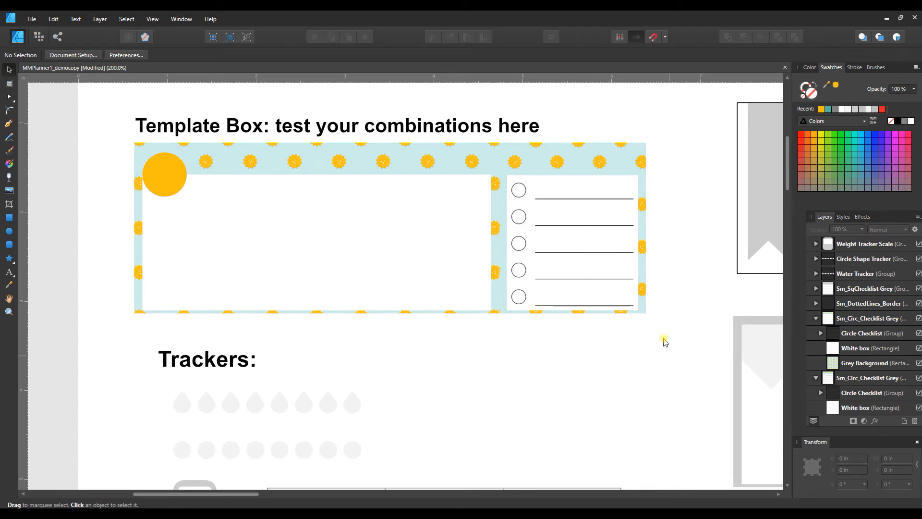
- Group the large patterned box and the checklist copy into one object
left_click_drag(106, 135, 681, 331)
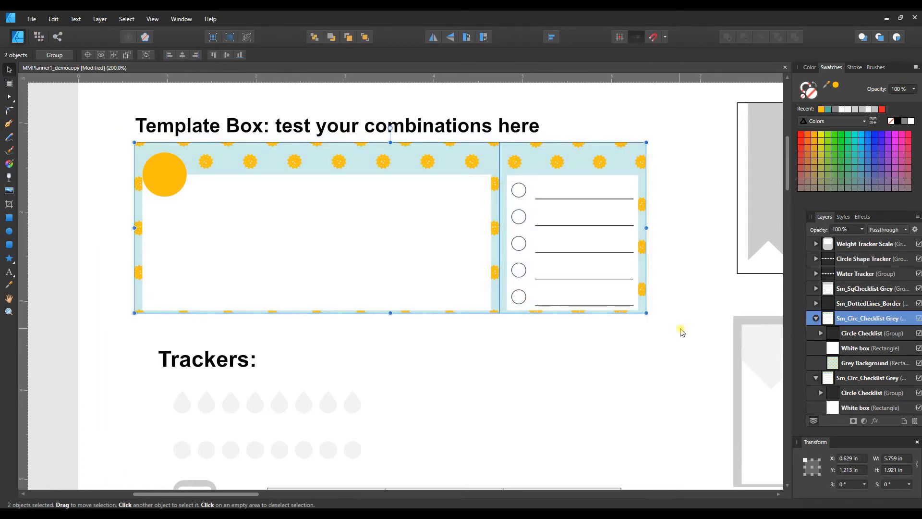
key("ctrl+g")
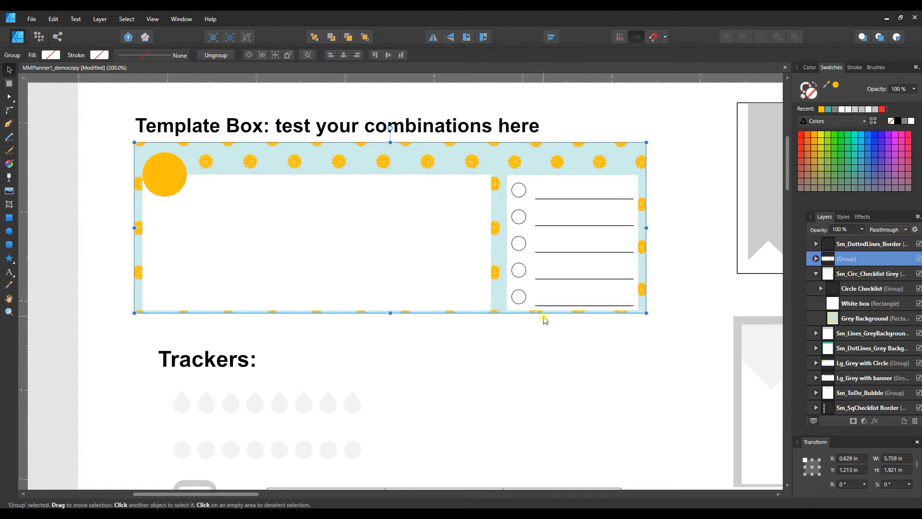
- Switch to the Export Persona and show all the slices of the Weekly Elements artboard
left_click(57, 37)
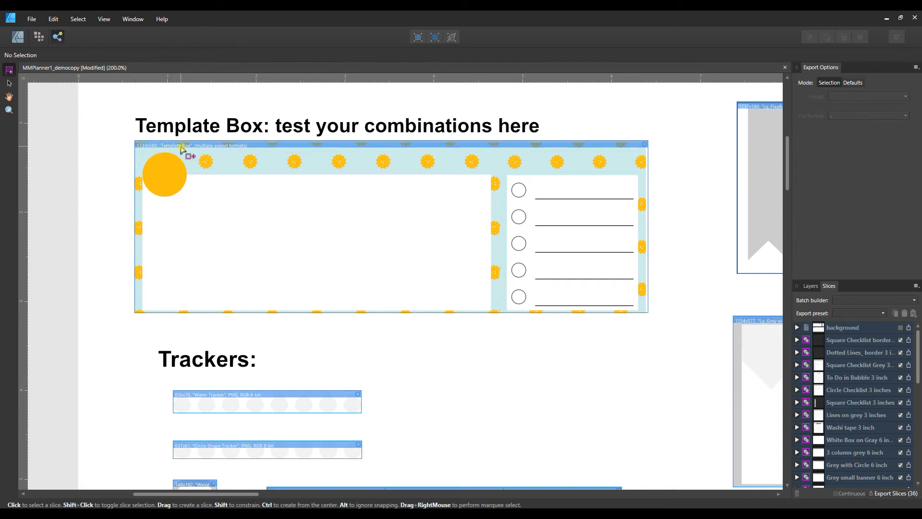
key("ctrl+minus")
key("ctrl+minus")
key("ctrl+minus")
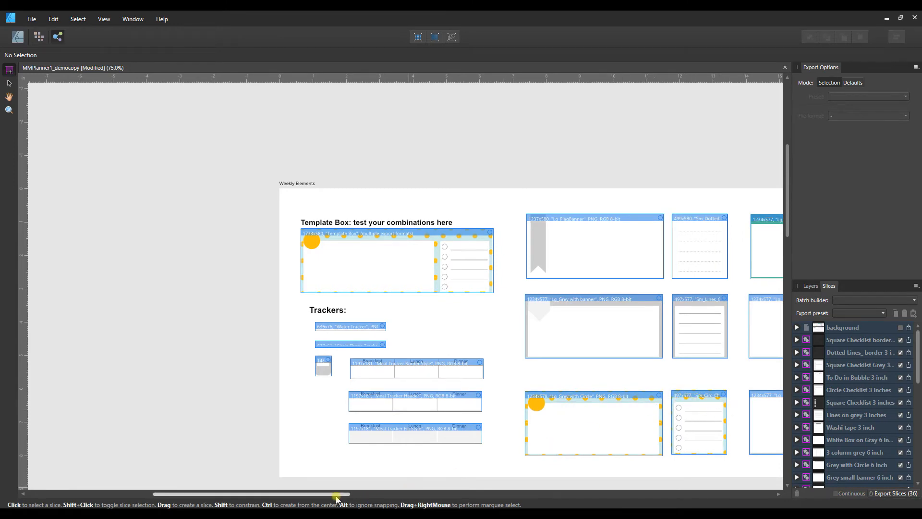
left_click_drag(345, 494, 442, 485)
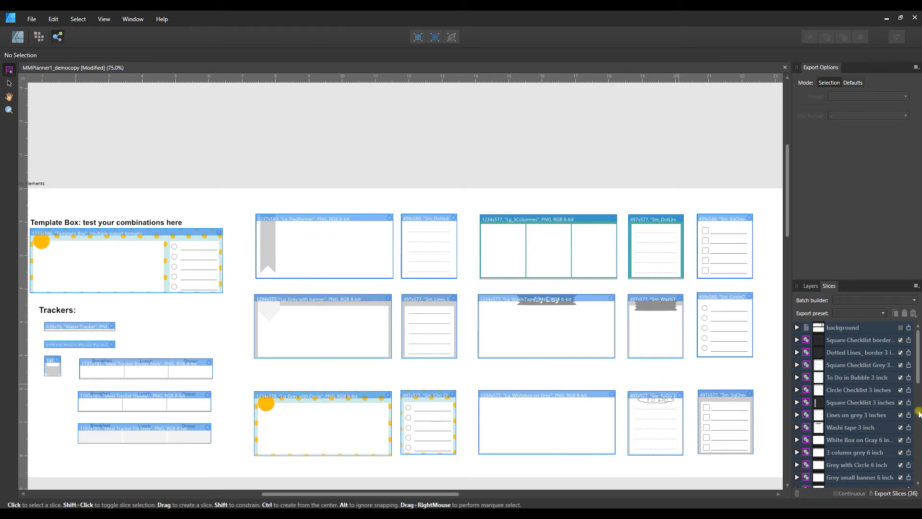
- Exclude the slices from the first Square Checklist border through Meal Tracker Border Style from the export
left_click(901, 340)
left_click(900, 352)
left_click(901, 365)
left_click(901, 377)
left_click(900, 390)
left_click(901, 402)
left_click(901, 415)
left_click(900, 427)
left_click(900, 439)
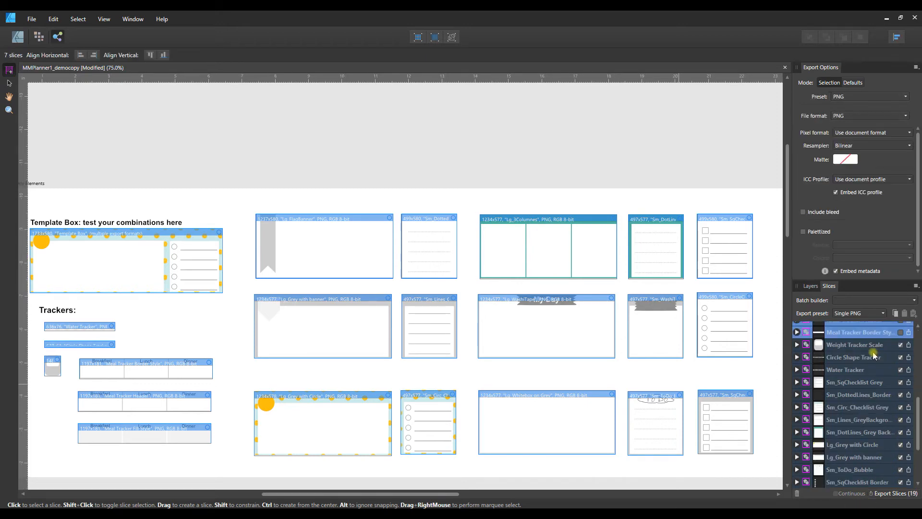
- Exclude all slices from Weight Tracker Scale through Template Box from the export together
left_click(858, 345)
scroll(860, 347, "down", 4)
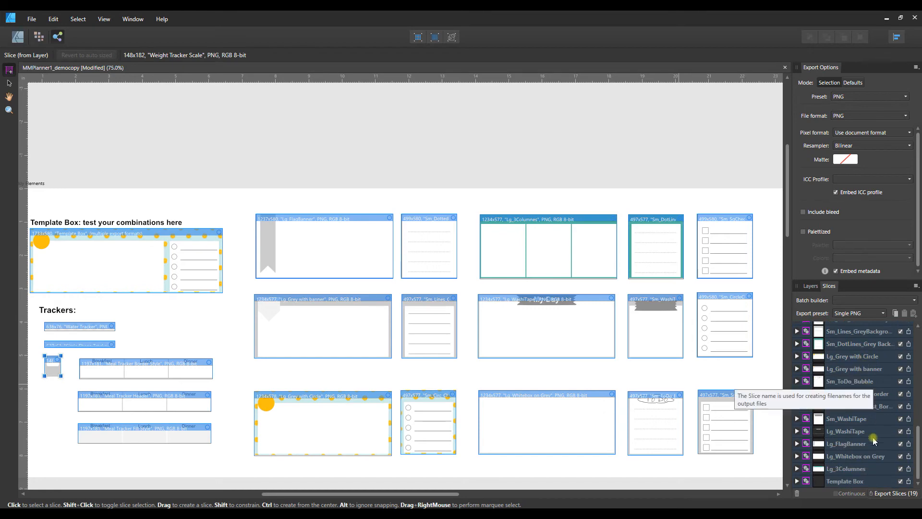
left_click(867, 481, "shift")
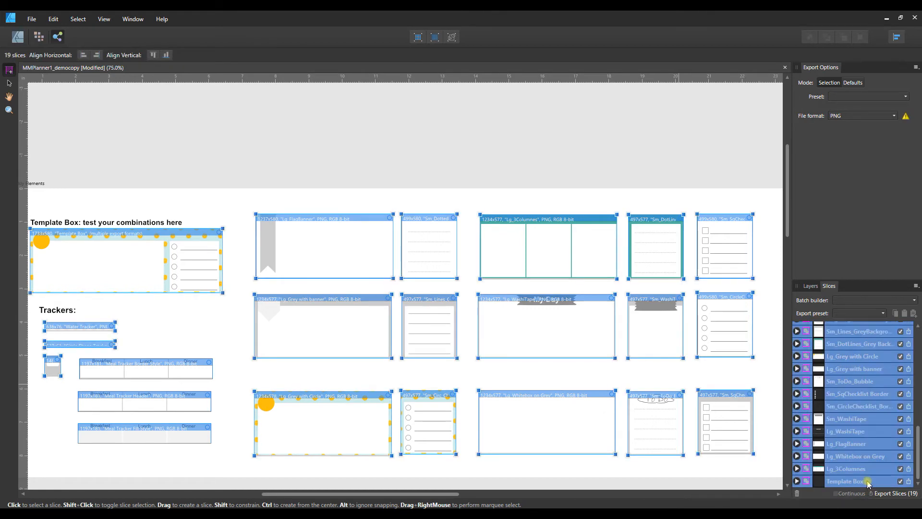
left_click(900, 482)
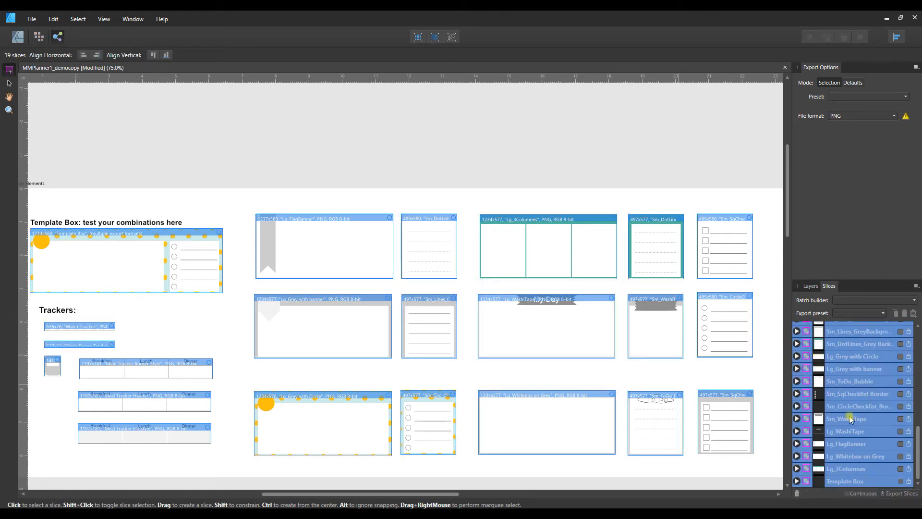
- Clear the slice selection and include only the Template Box slice in the export
scroll(888, 428, "up", 2)
left_click(774, 329)
scroll(886, 413, "down", 2)
left_click(900, 482)
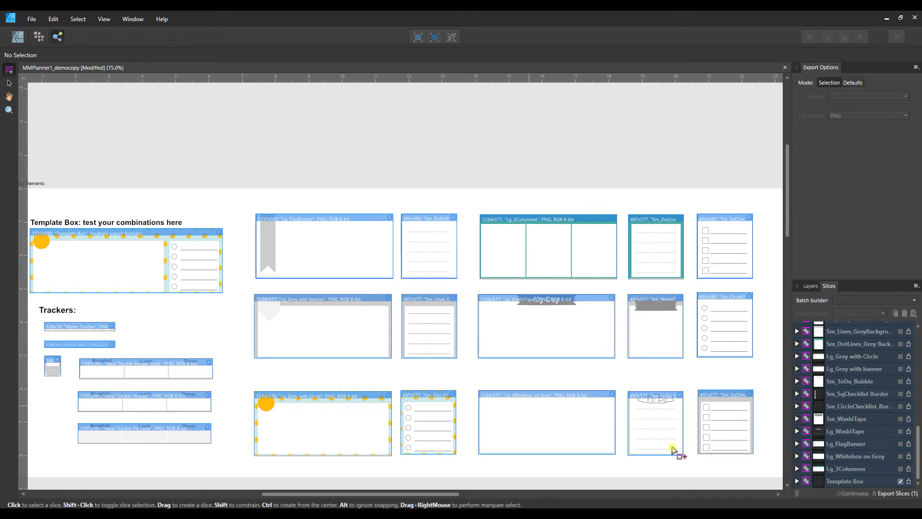
- Include the Lg_Grey with Circle and Sm_Circ_Checklist Grey slices in the export
left_click(382, 426)
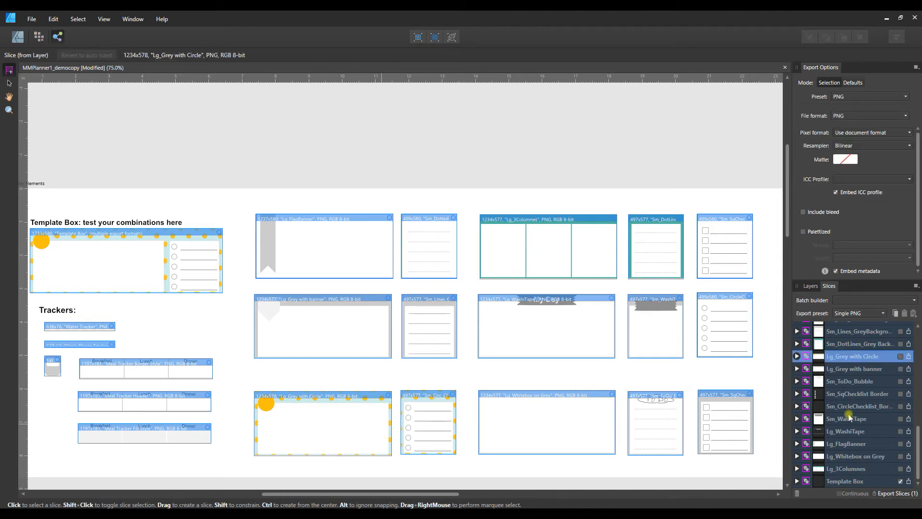
scroll(879, 404, "up", 1)
left_click(901, 380)
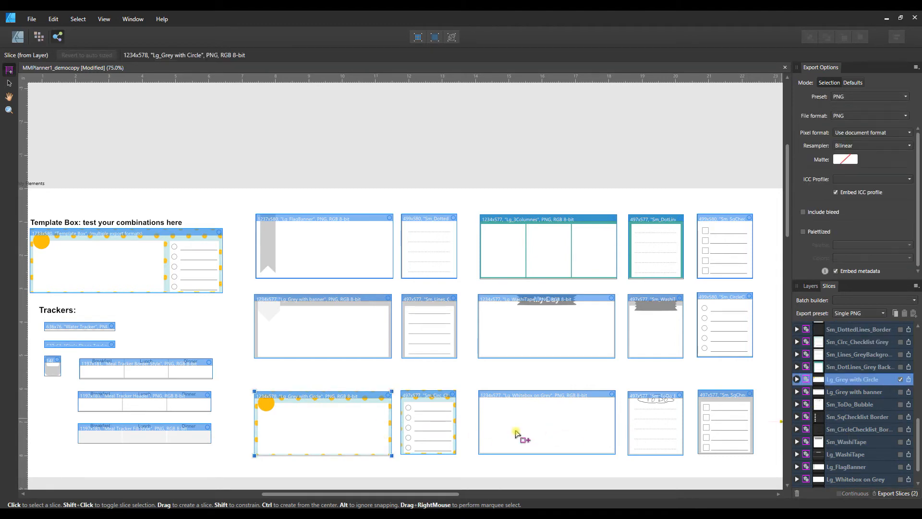
left_click(453, 426)
left_click(900, 342)
- Include the Lg_3Columnes slice and the matching Sm_DotLines_Grey Background slice in the export
left_click(590, 253)
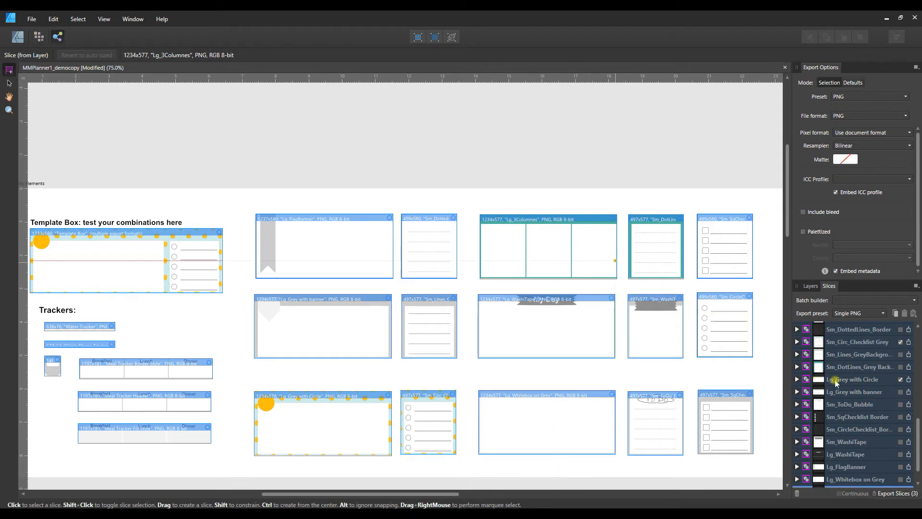
scroll(878, 449, "down", 1)
left_click(901, 468)
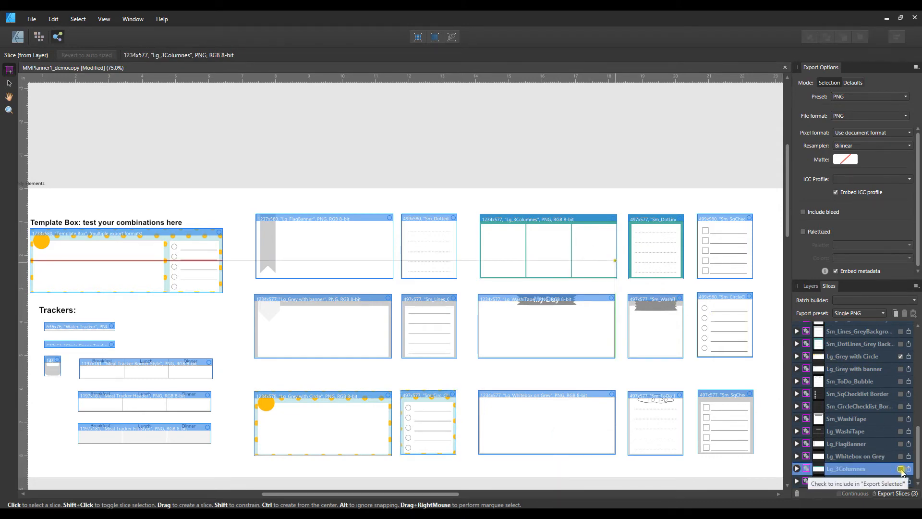
left_click(665, 268)
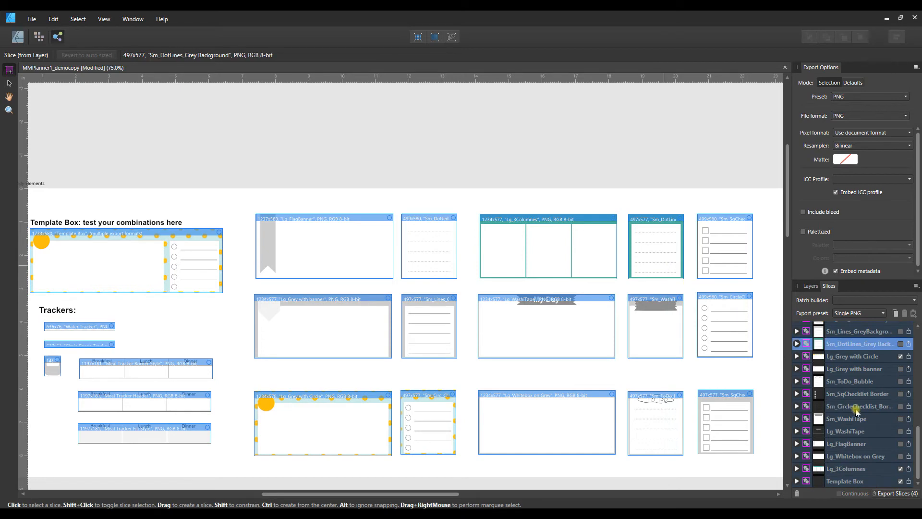
left_click(900, 344)
scroll(894, 374, "up", 2)
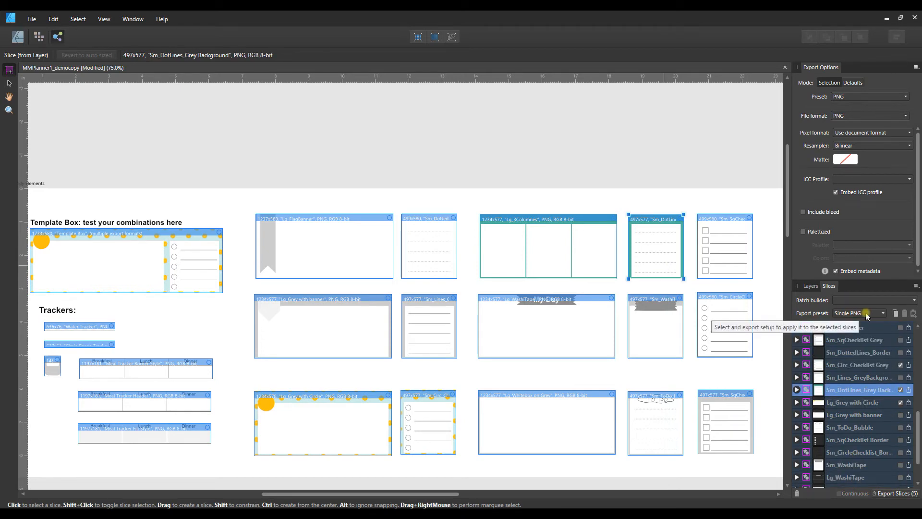
scroll(877, 365, "down", 2)
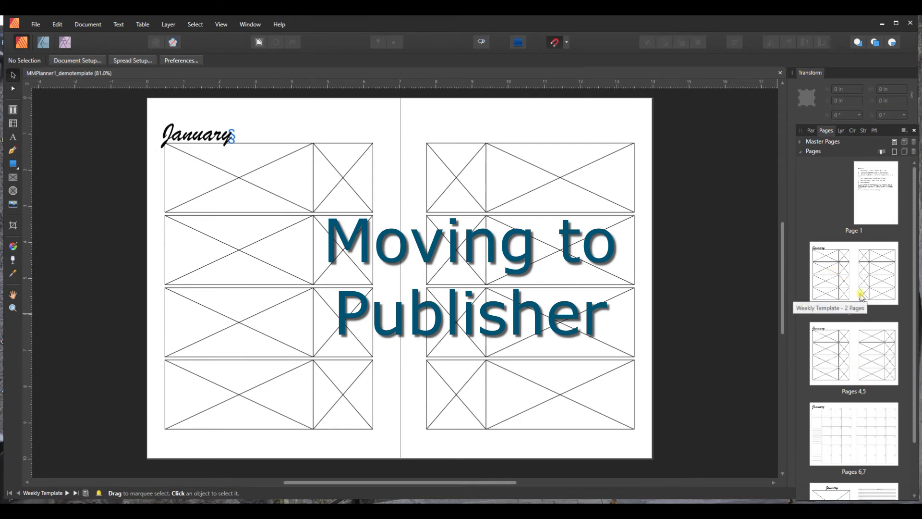
- In Affinity Publisher, look through the two weekly layouts, the monthly calendar and the appointments spread of MMPlanner1_demotemplate
left_click(823, 267)
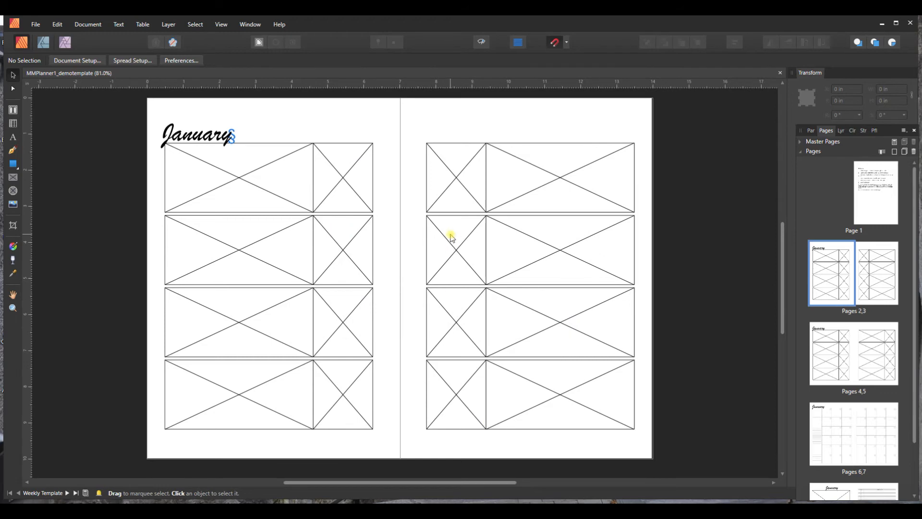
left_click(834, 343)
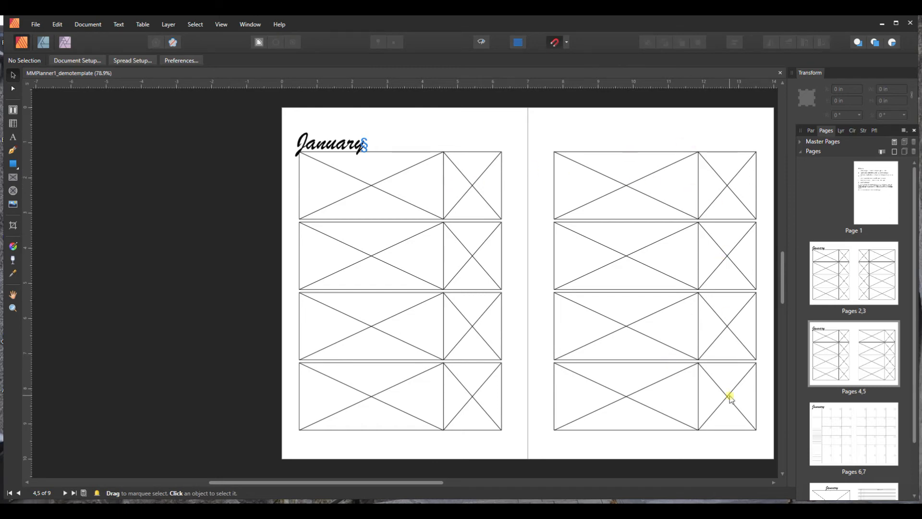
scroll(886, 346, "down", 1)
left_click(835, 427)
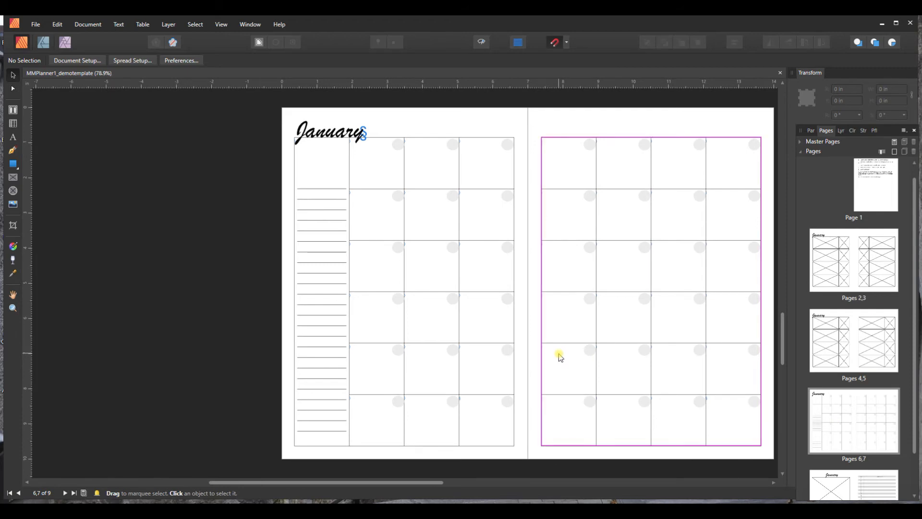
scroll(560, 357, "down", 1)
scroll(561, 356, "down", 2)
scroll(597, 360, "down", 5)
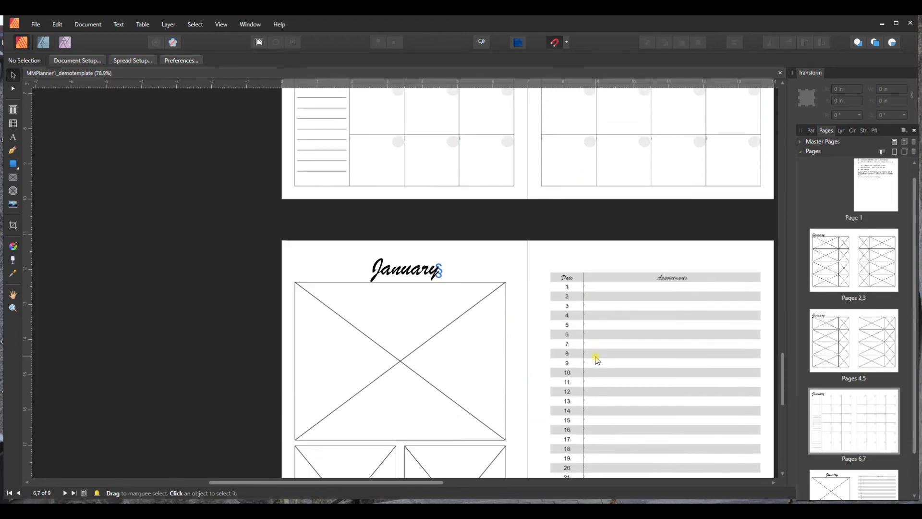
scroll(495, 332, "down", 1)
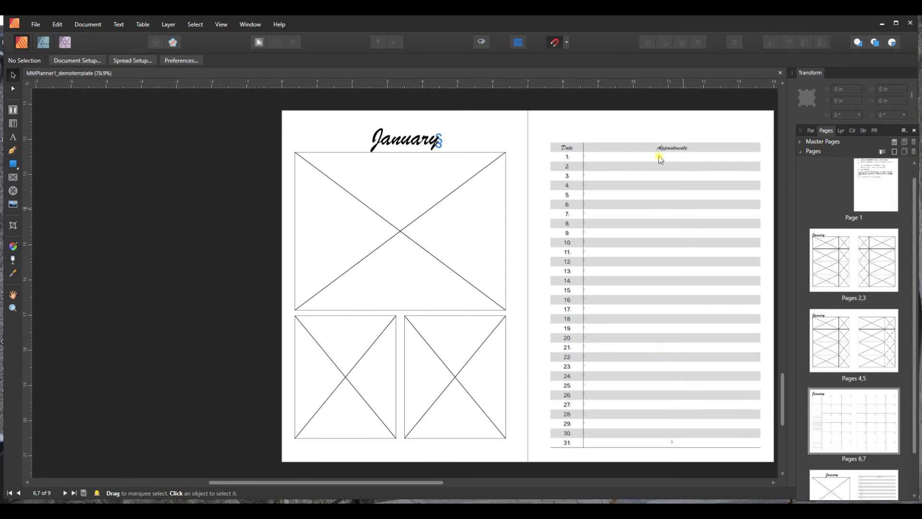
left_click(638, 166)
key("Escape")
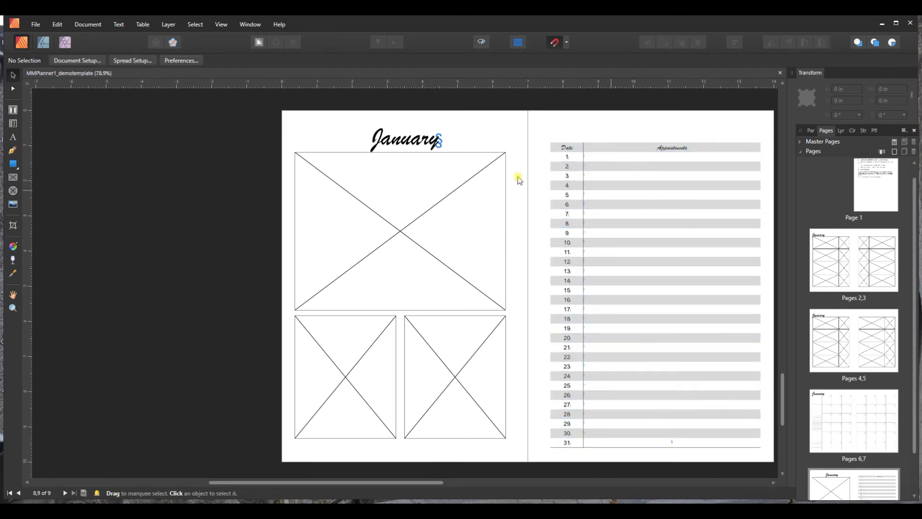
- Select the header row and the rows for dates 2, 4 and 6 in the Appointments table, and clear the selection
left_click(11, 123)
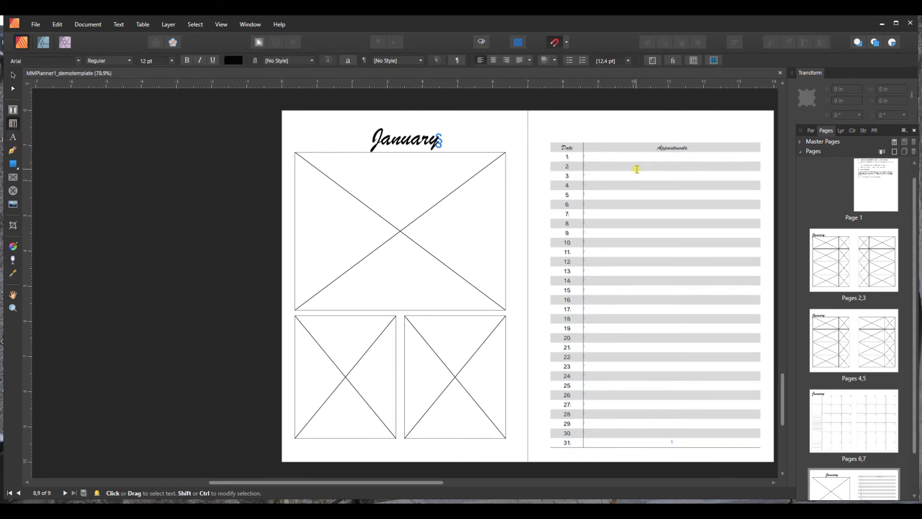
left_click(615, 146)
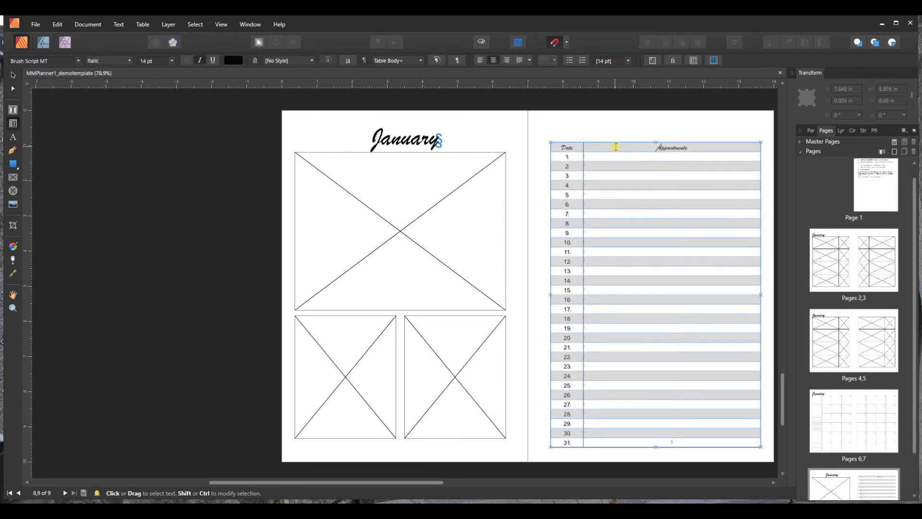
left_click(590, 166)
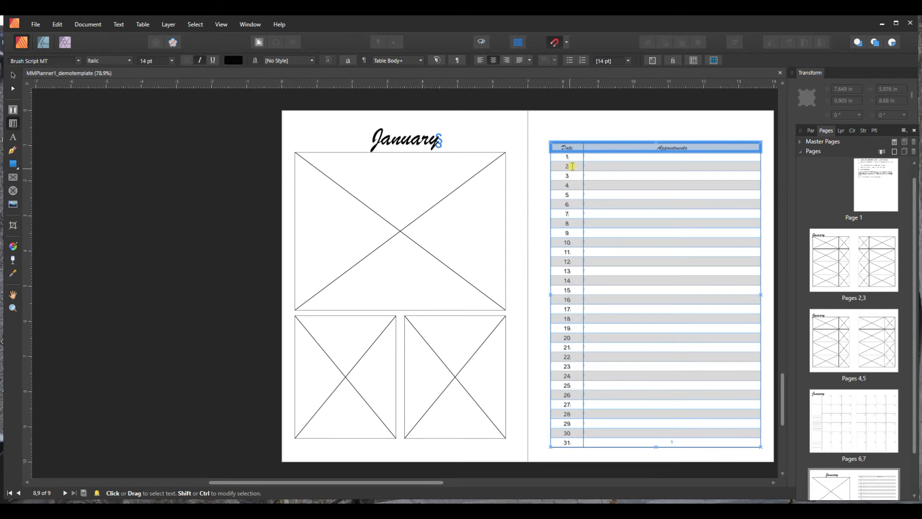
left_click_drag(573, 166, 673, 167)
left_click_drag(557, 185, 623, 191)
left_click_drag(550, 210, 587, 203)
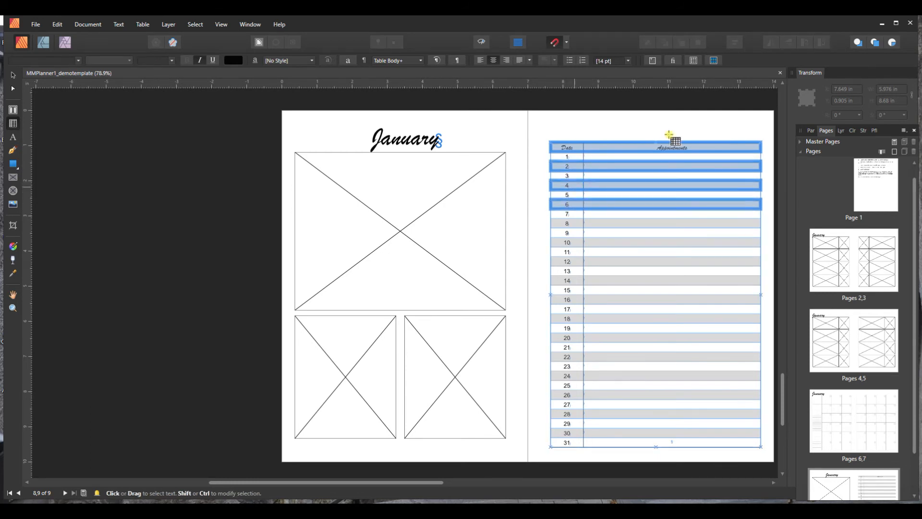
left_click(493, 133)
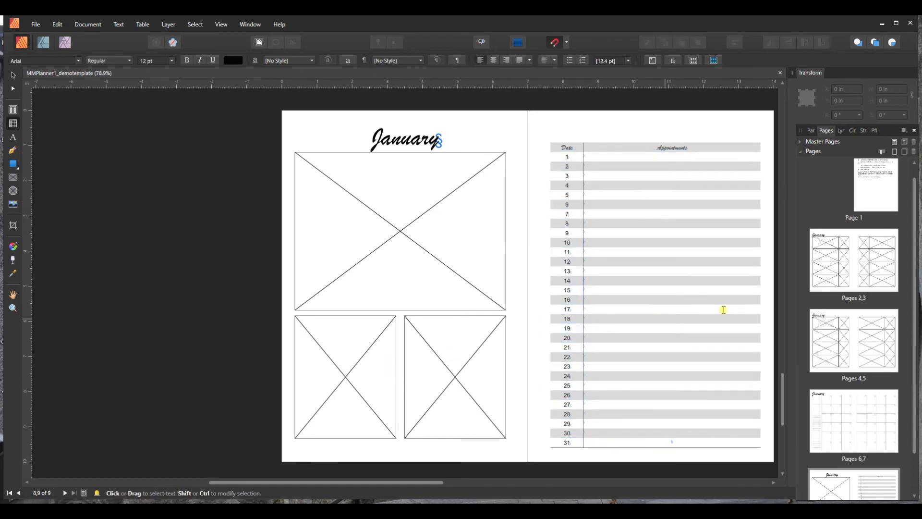
- On pages 2,3, place Lg_3Columnes.png from Downloads into the first large picture frame below the January heading
left_click(826, 274)
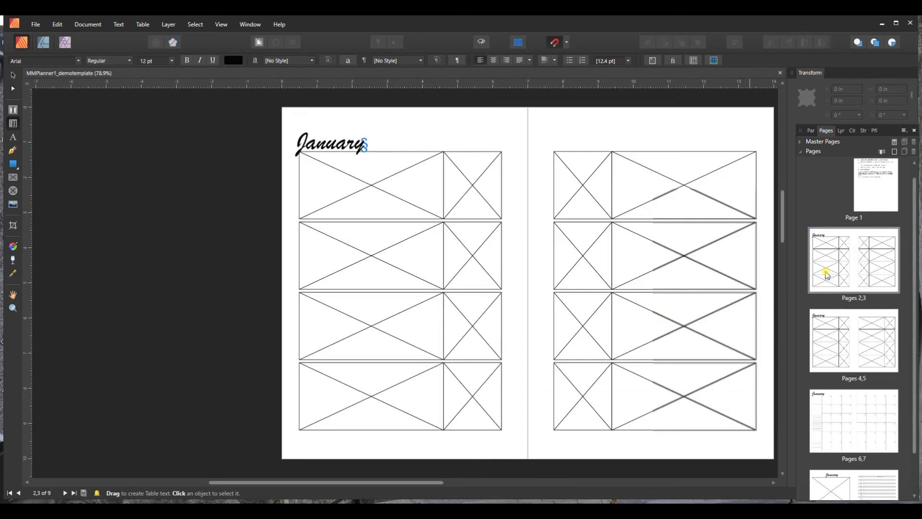
left_click(13, 74)
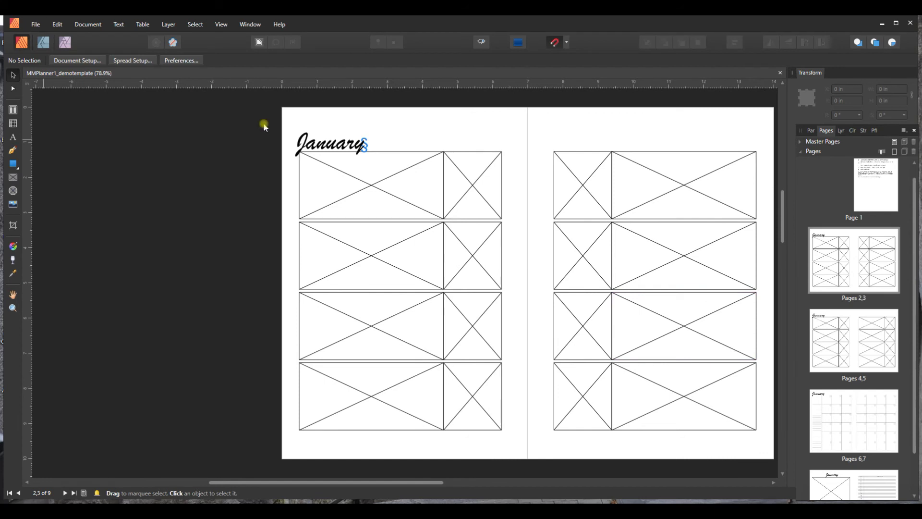
left_click(383, 185)
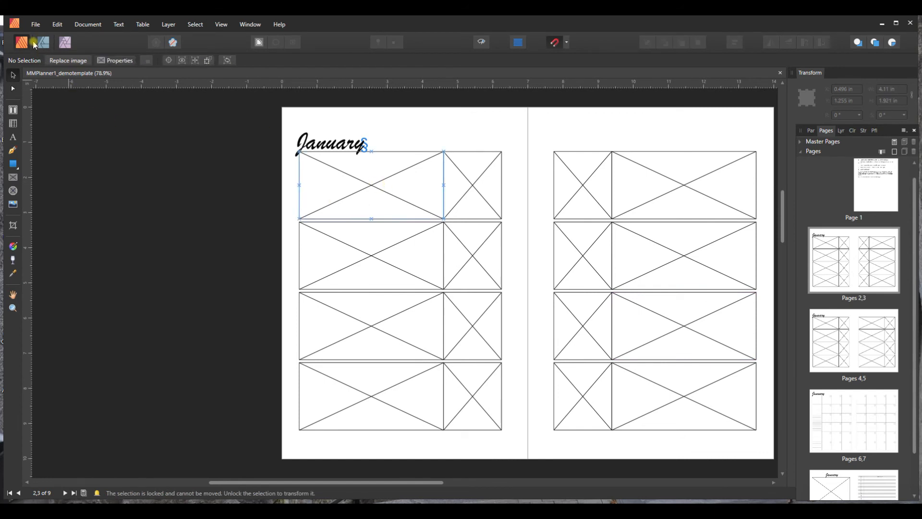
left_click(36, 25)
left_click(28, 56)
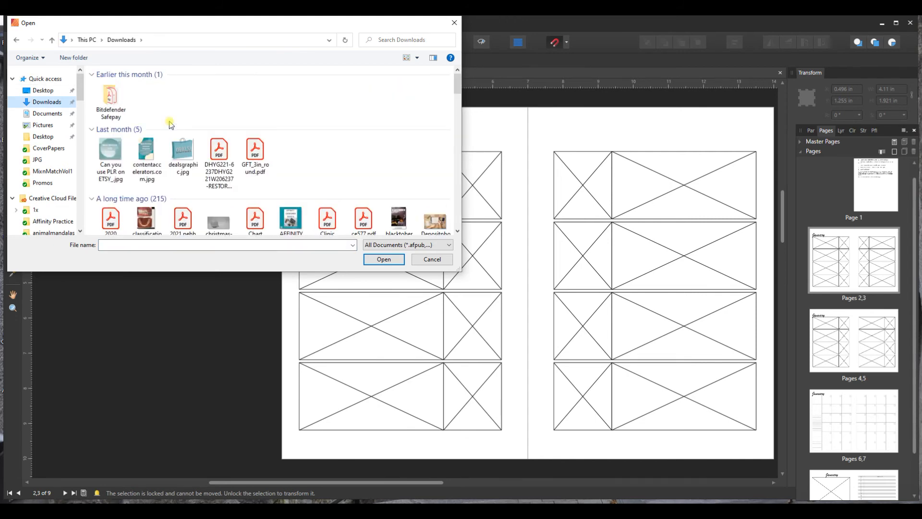
left_click(146, 103)
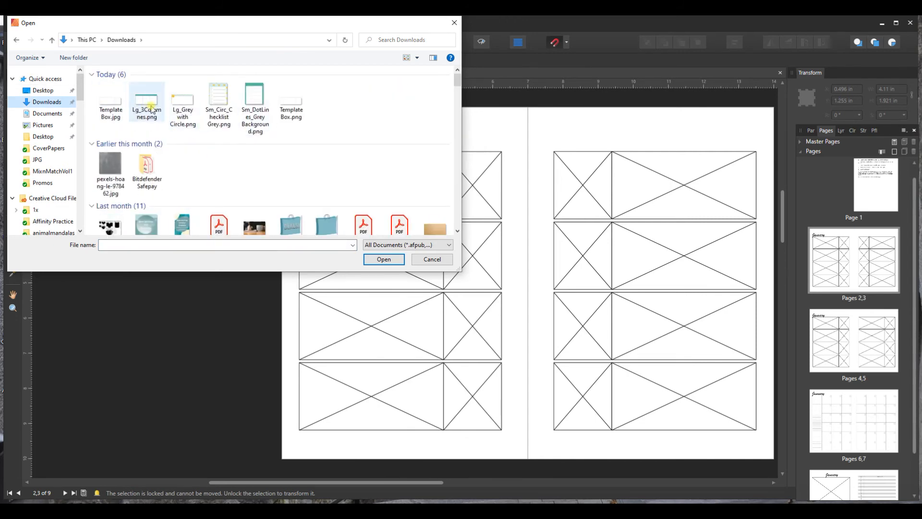
left_click(384, 259)
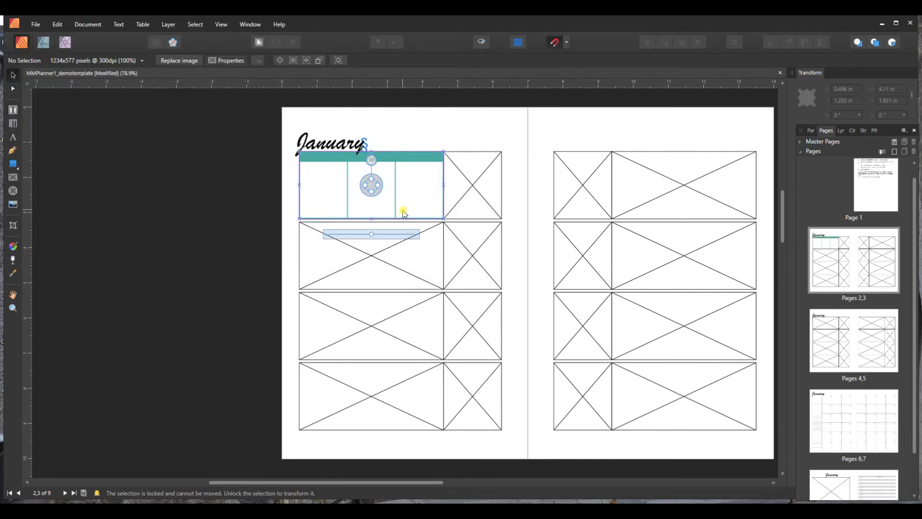
- Place the Sm_DotLines_Grey Background.png image into the small frame beside the three-column box and deselect it
left_click(476, 191)
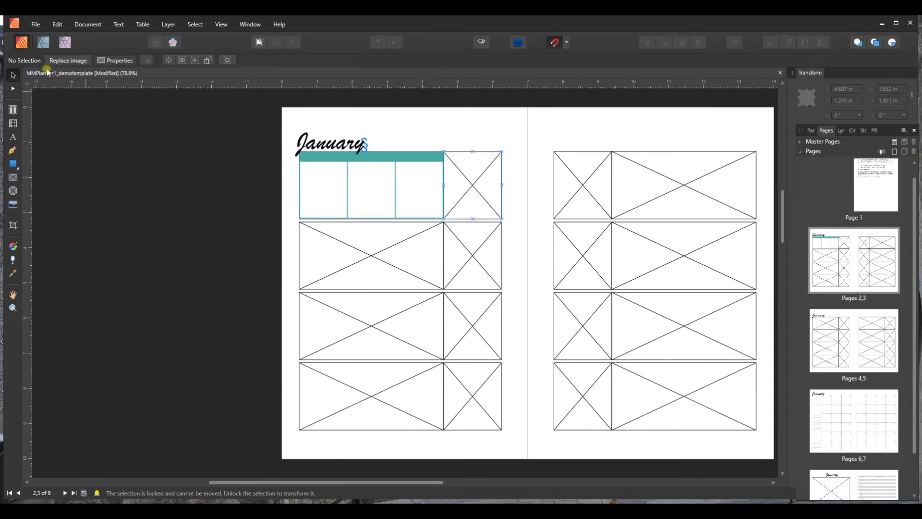
left_click(36, 24)
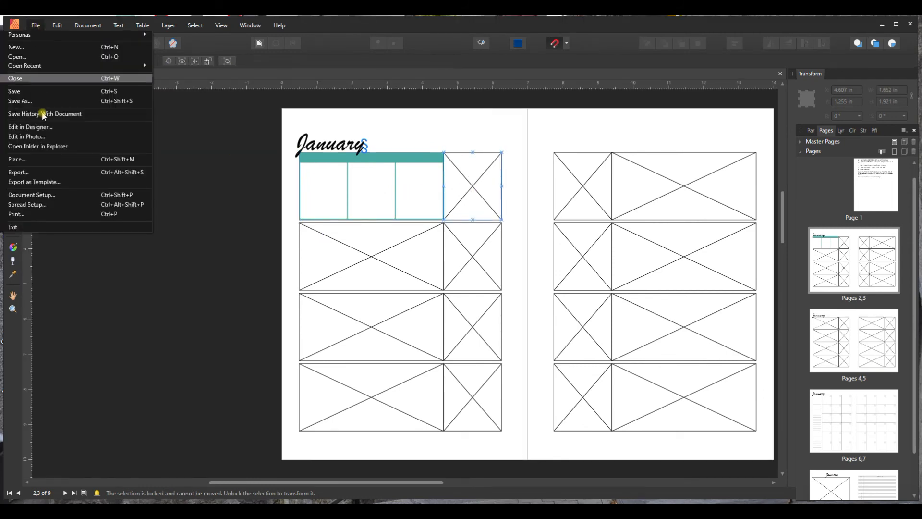
left_click(41, 158)
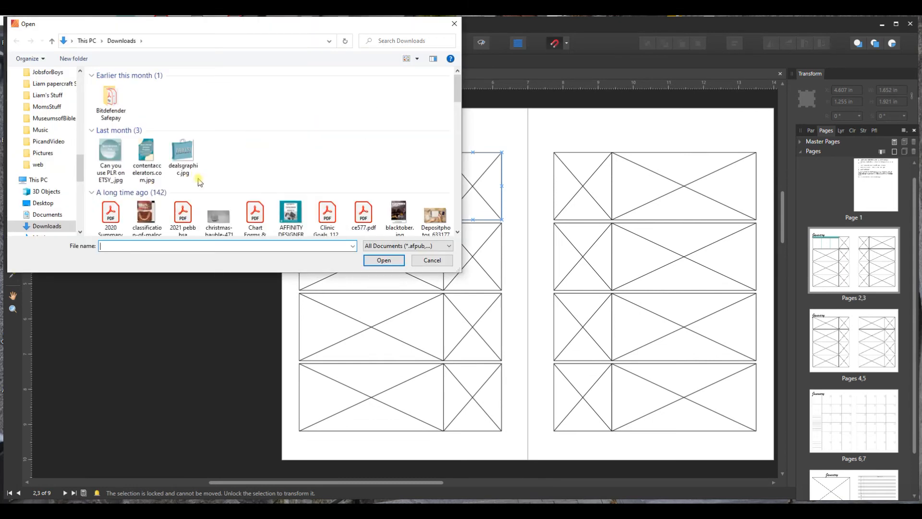
left_click(270, 116)
double_click(271, 117)
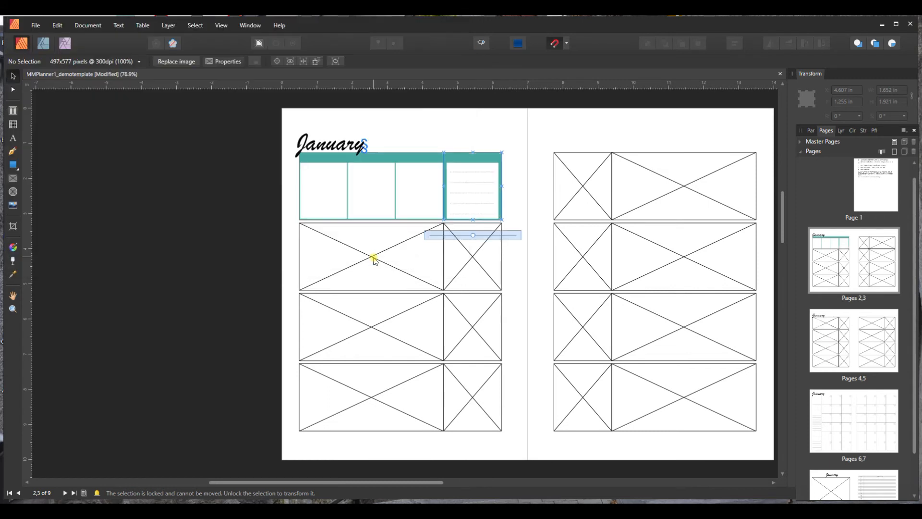
left_click(418, 132)
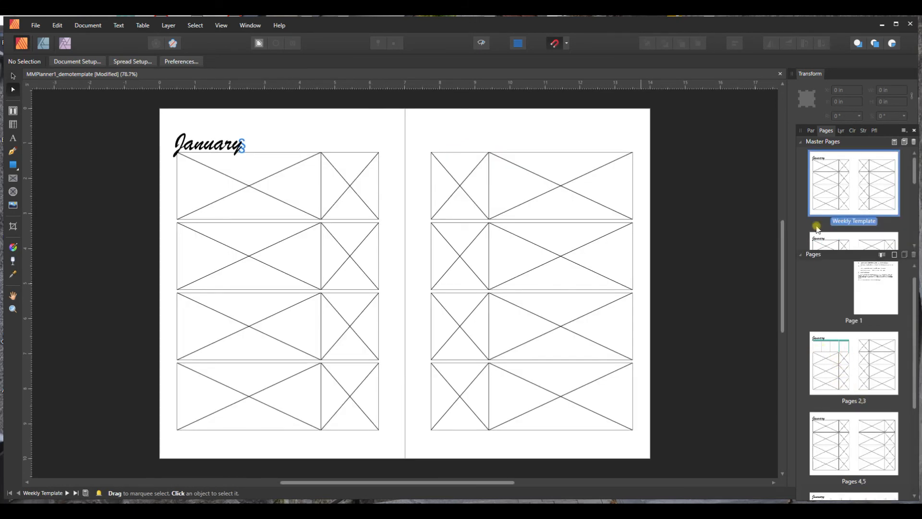
- On the Weekly Template master page, hide the four picture frame groups and show the Template Boxes layer
left_click(840, 131)
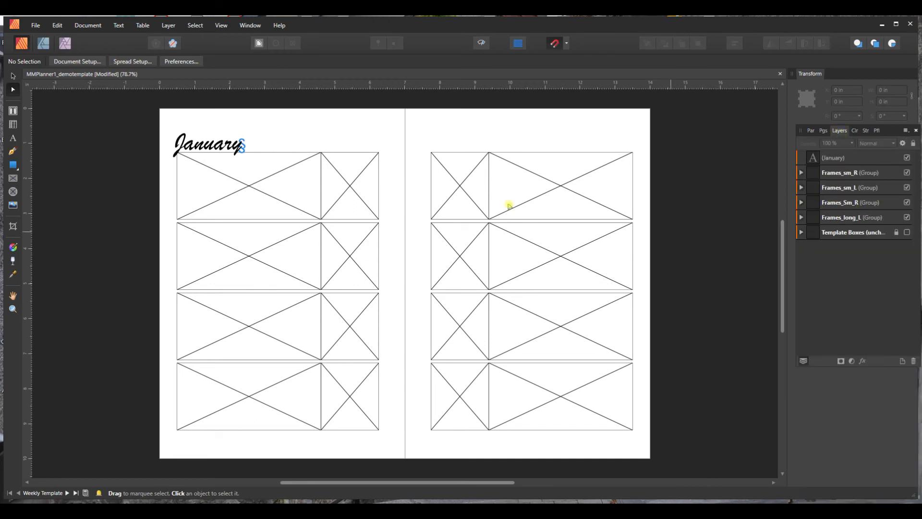
left_click(906, 217)
left_click(907, 202)
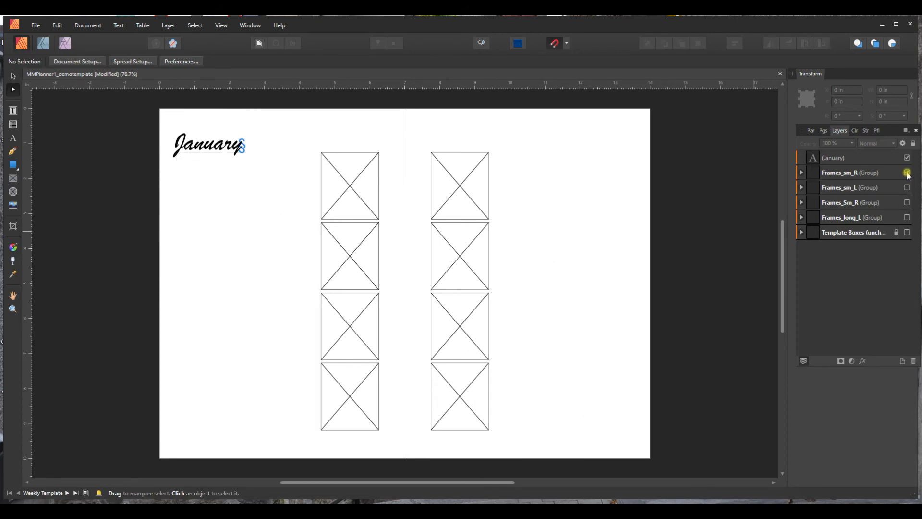
left_click(907, 187)
left_click(906, 173)
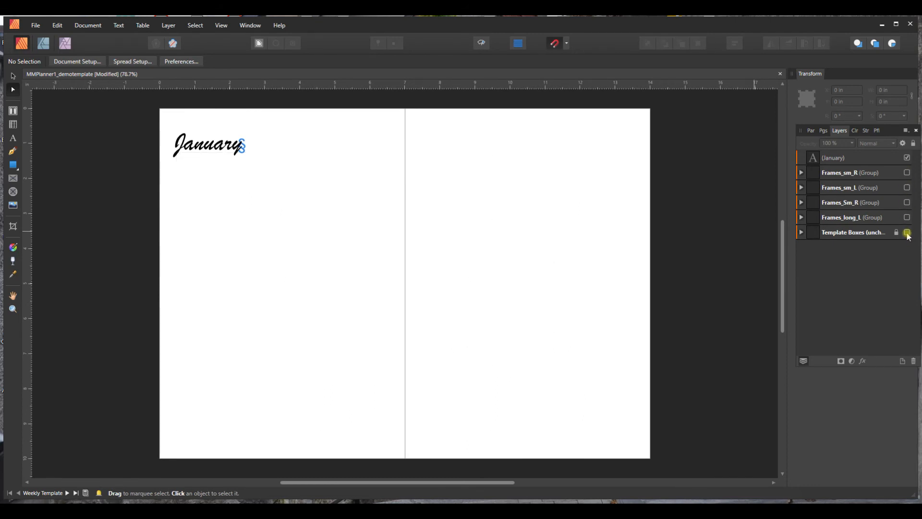
left_click(907, 232)
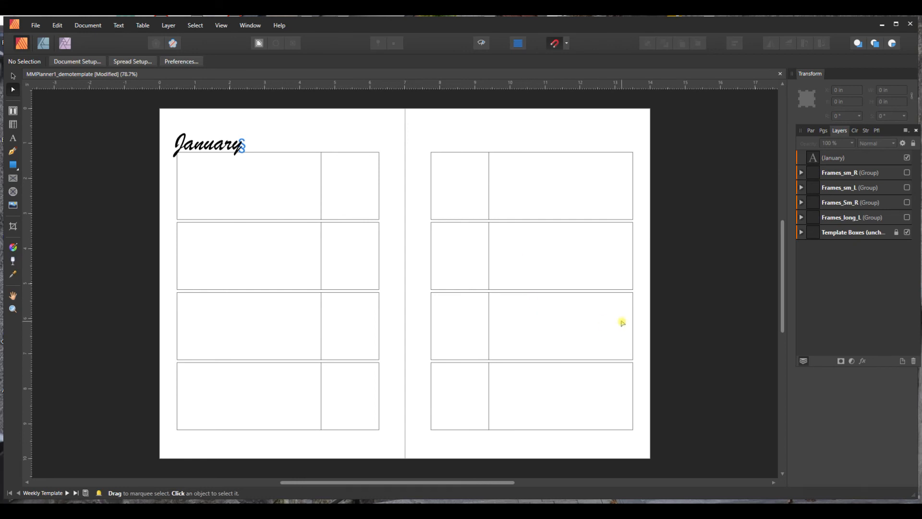
- Hide the Template Boxes layer and show all four picture frame groups again on the Weekly Template master
left_click(896, 233)
left_click(907, 233)
left_click(907, 217)
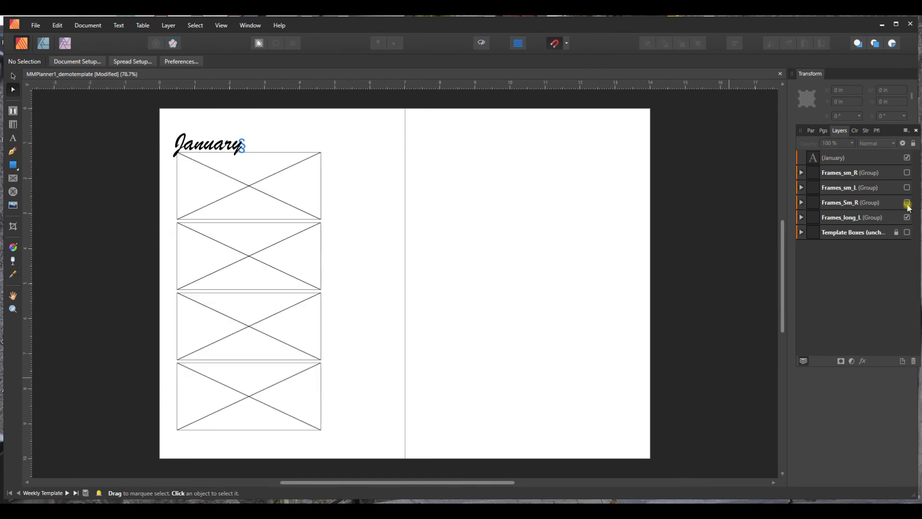
left_click(907, 202)
left_click(908, 187)
left_click(907, 172)
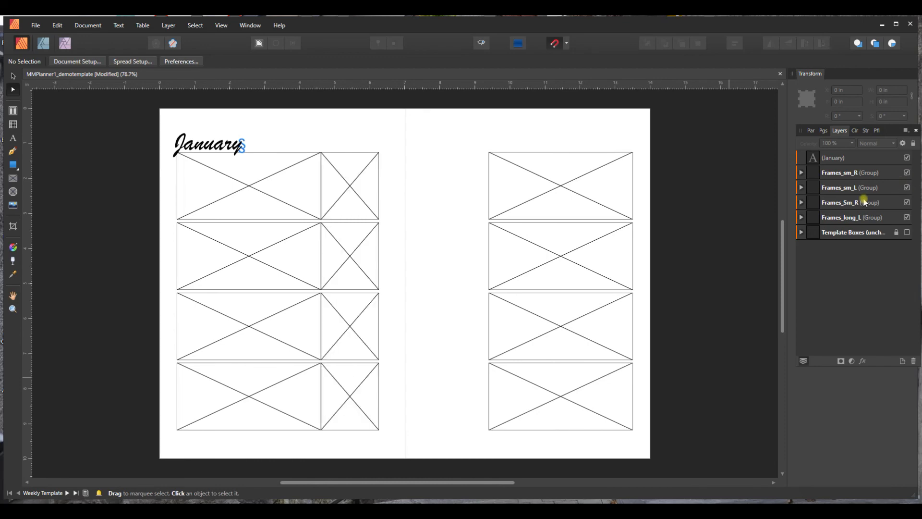
- On pages 2,3, recolor the January heading with the teal sampled from the three-column box's header bar using the Color Picker tool
left_click(824, 132)
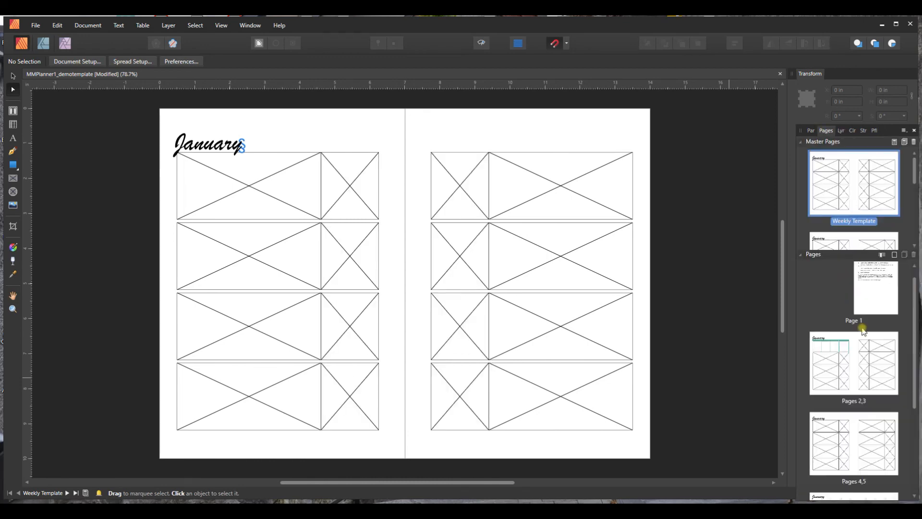
left_click(824, 361)
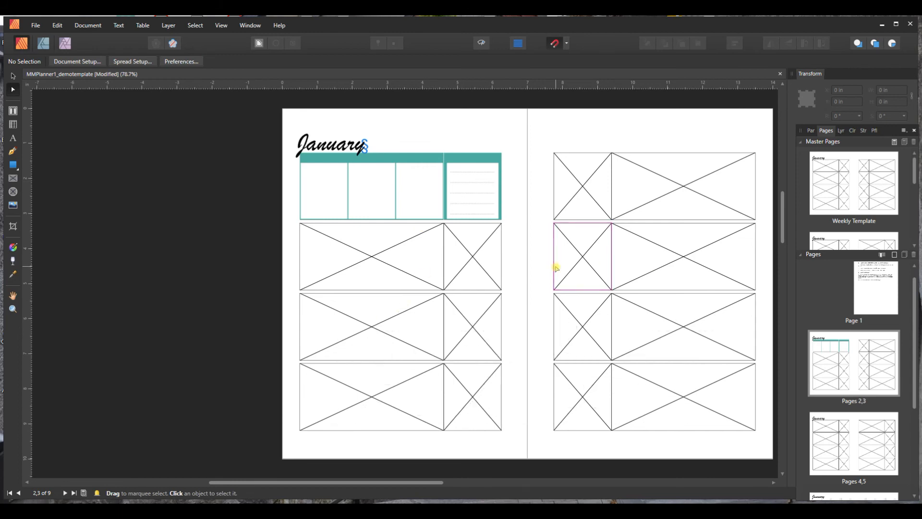
left_click(310, 149)
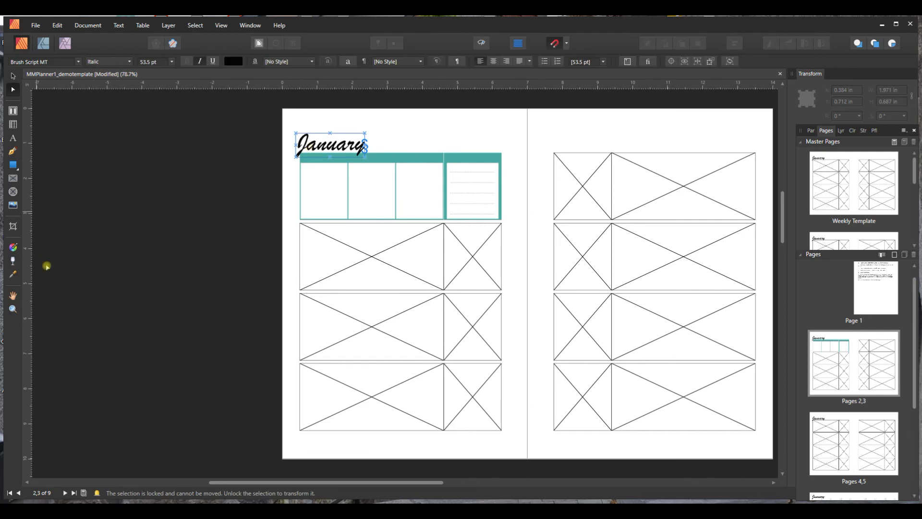
left_click(12, 278)
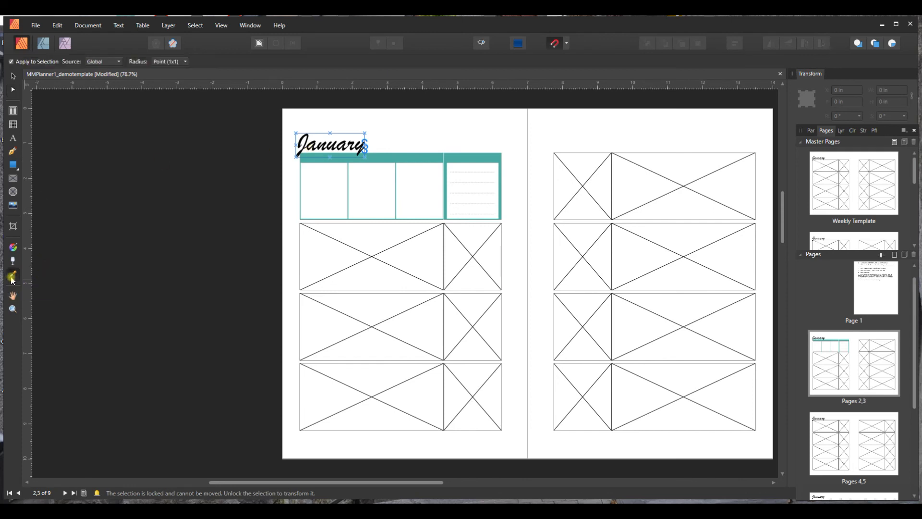
left_click(418, 159)
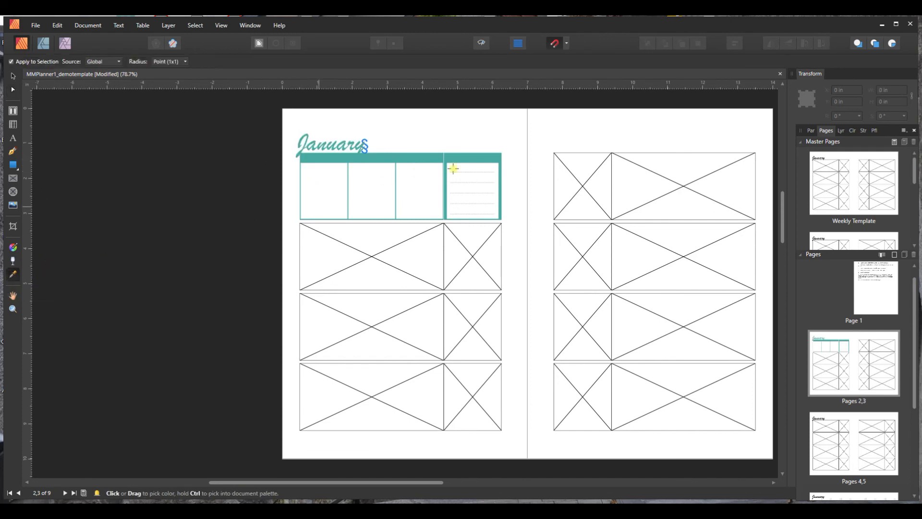
- Change the January heading's font to Bookman Old Style
left_click(12, 76)
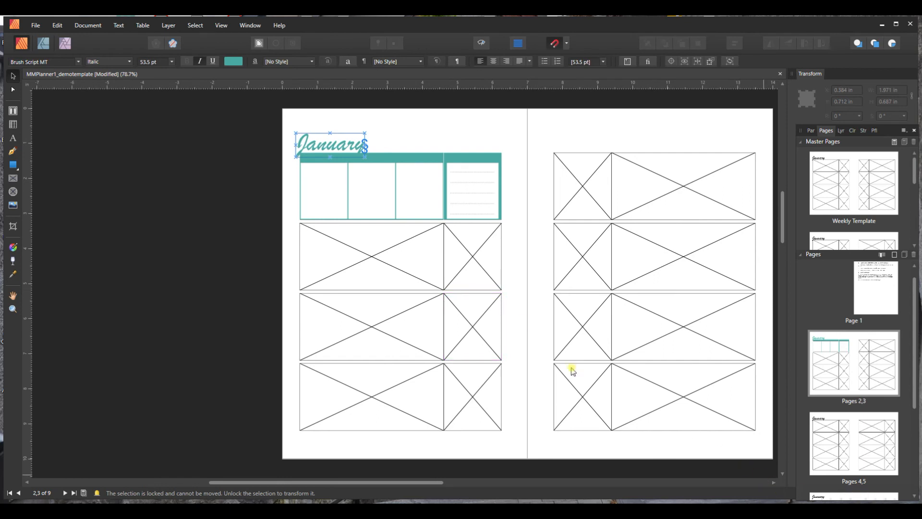
left_click(75, 62)
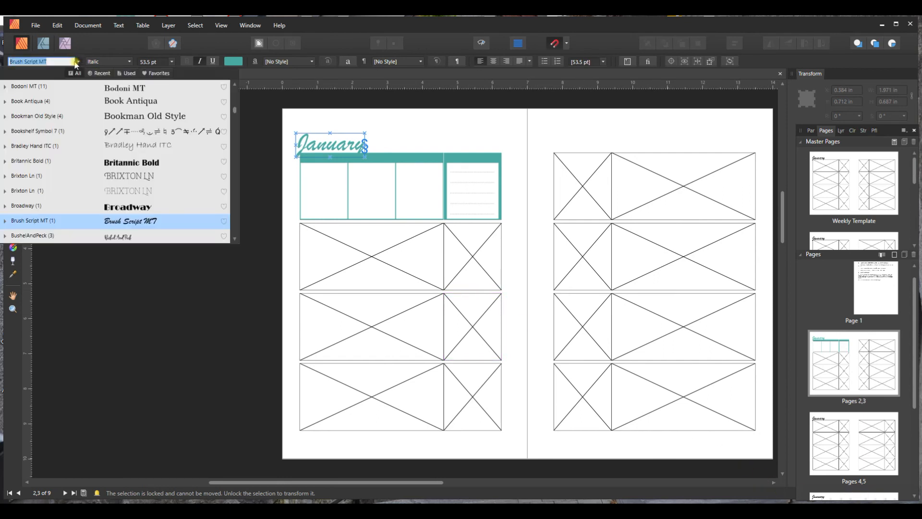
left_click(111, 116)
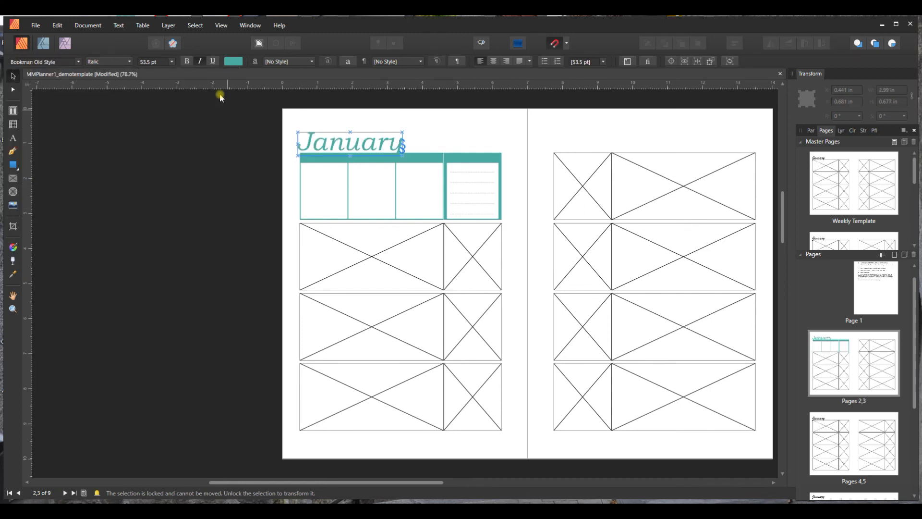
- Darken the January heading's teal text color using the HSL Color Wheel, and deselect the heading
left_click(237, 66)
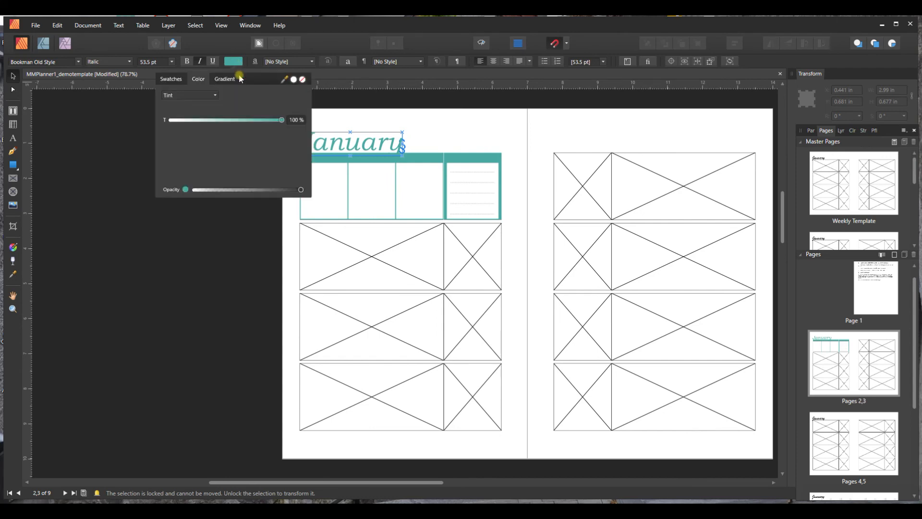
left_click(206, 95)
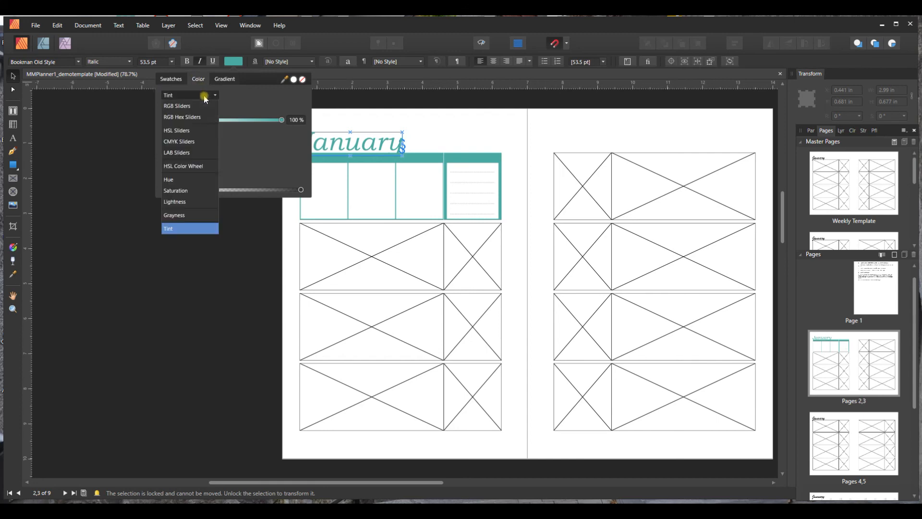
left_click(190, 165)
left_click_drag(231, 143, 238, 151)
left_click(298, 294)
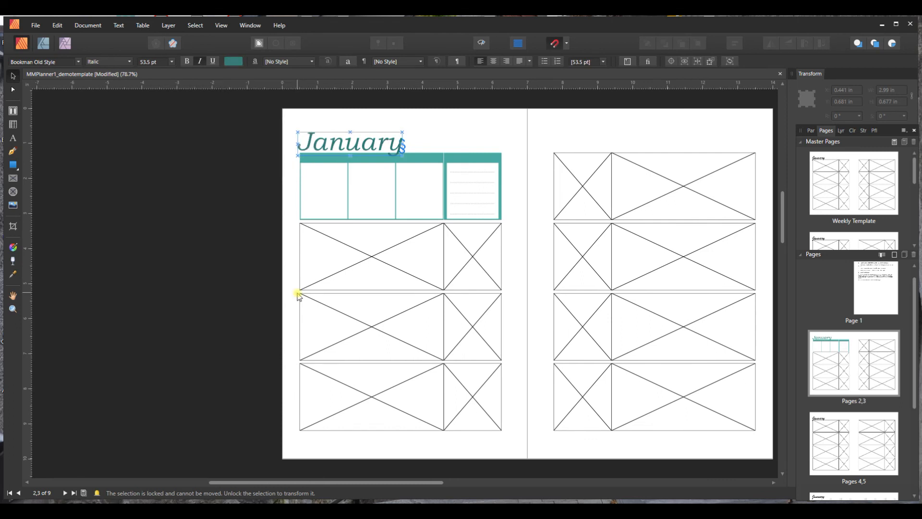
left_click(298, 294)
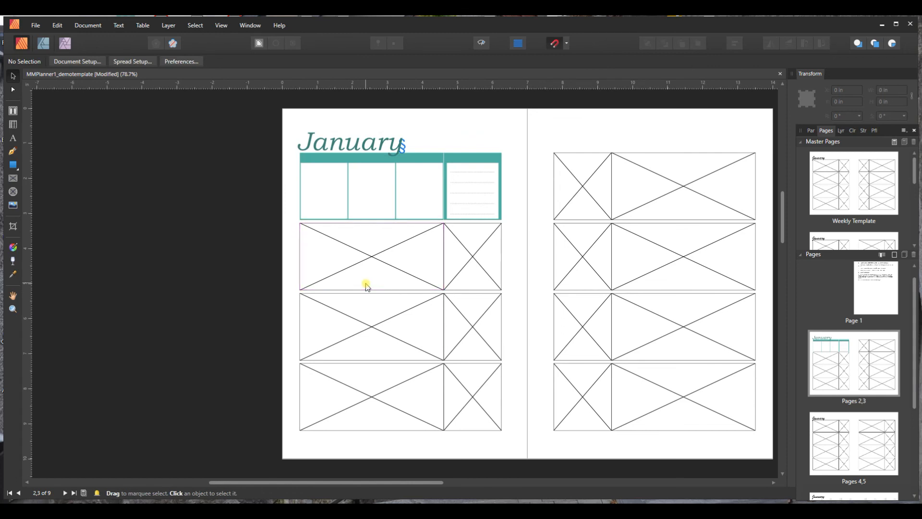